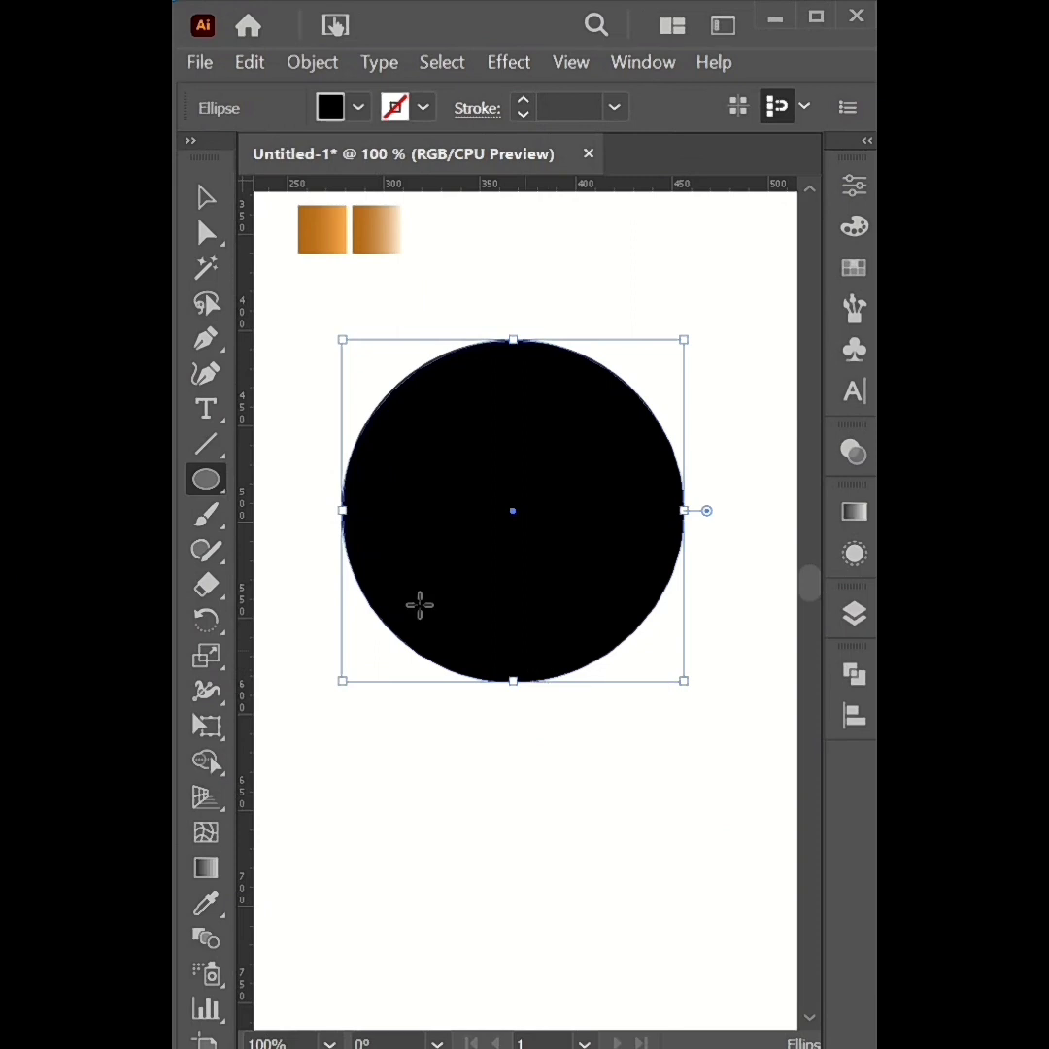
# Draw a black square about 125 px wide with the Rectangle tool, from the circle's centre down over its lower-right quarter.
pyautogui.moveTo(207, 495); pyautogui.dragTo(335, 482)
pyautogui.hotkey('ctrl', 'shift', 'a')
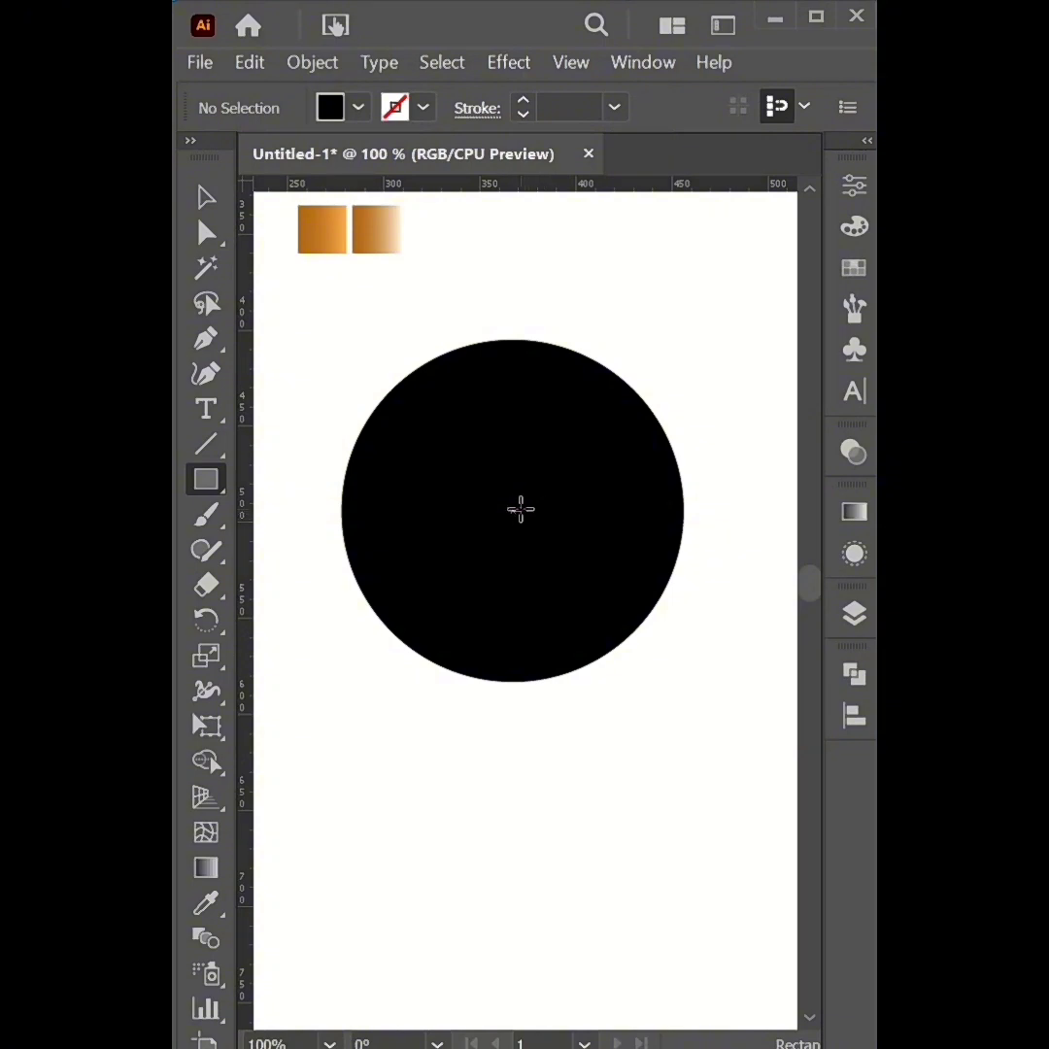
pyautogui.moveTo(513, 512); pyautogui.dragTo(663, 750)
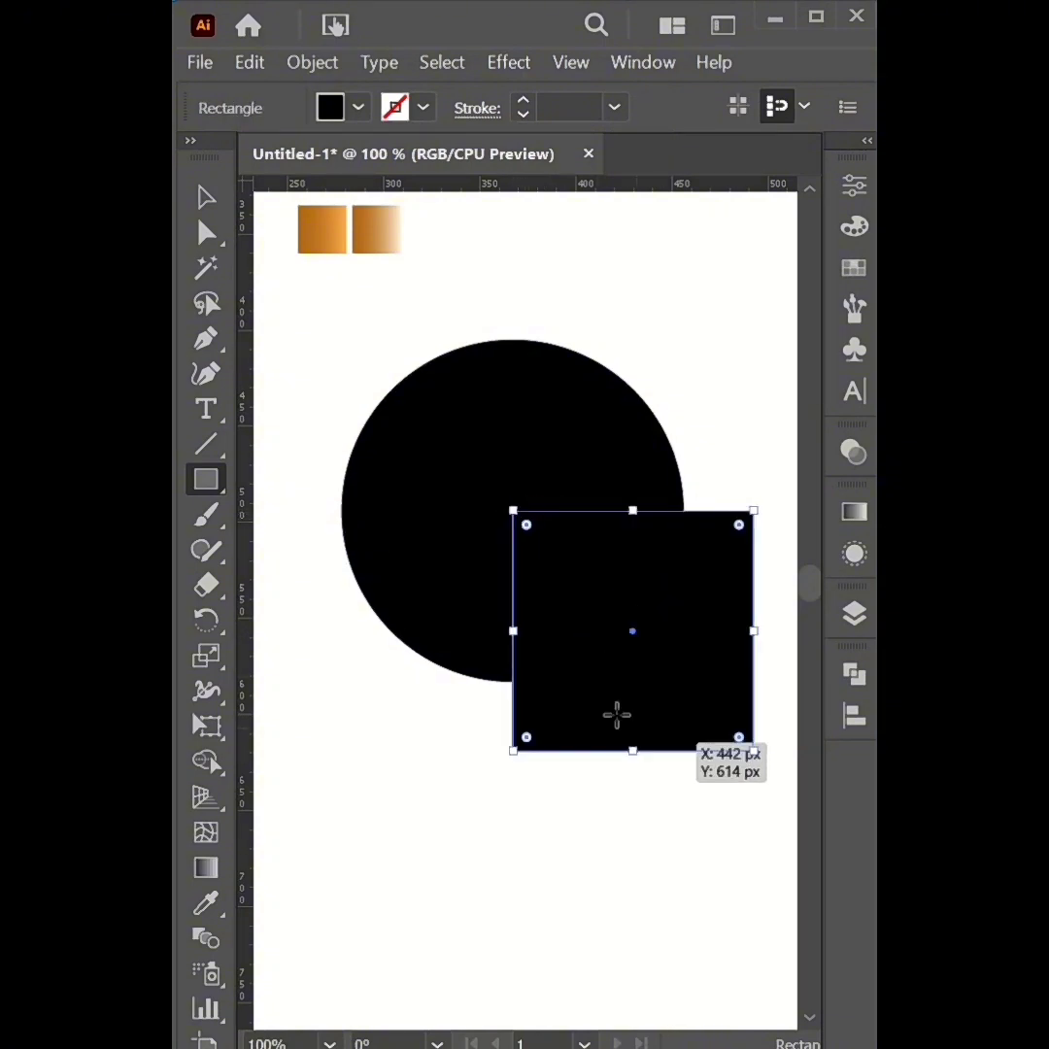
# Use the Shape Builder to cut the square and the quarter it overlaps out of the circle.
pyautogui.click(197, 199)
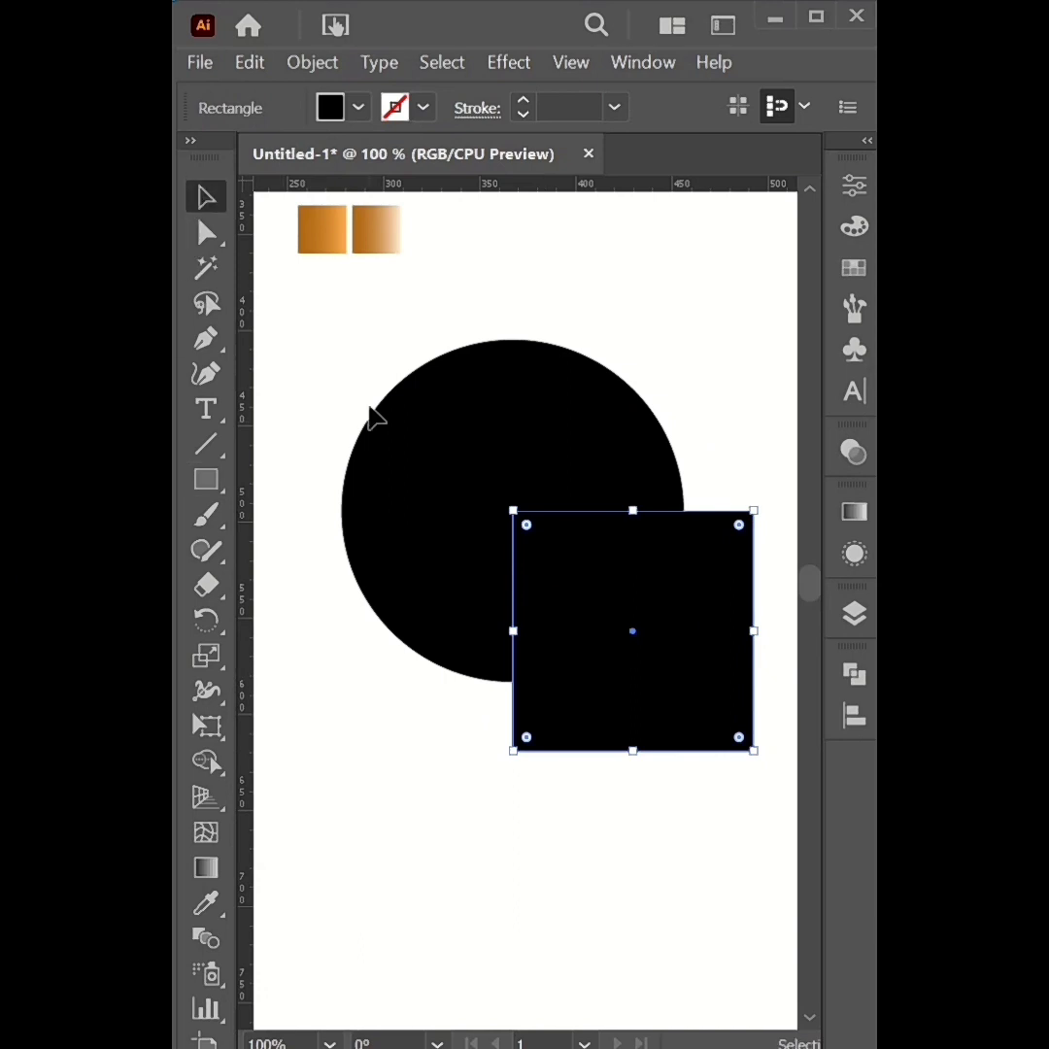
pyautogui.moveTo(312, 364); pyautogui.dragTo(623, 663)
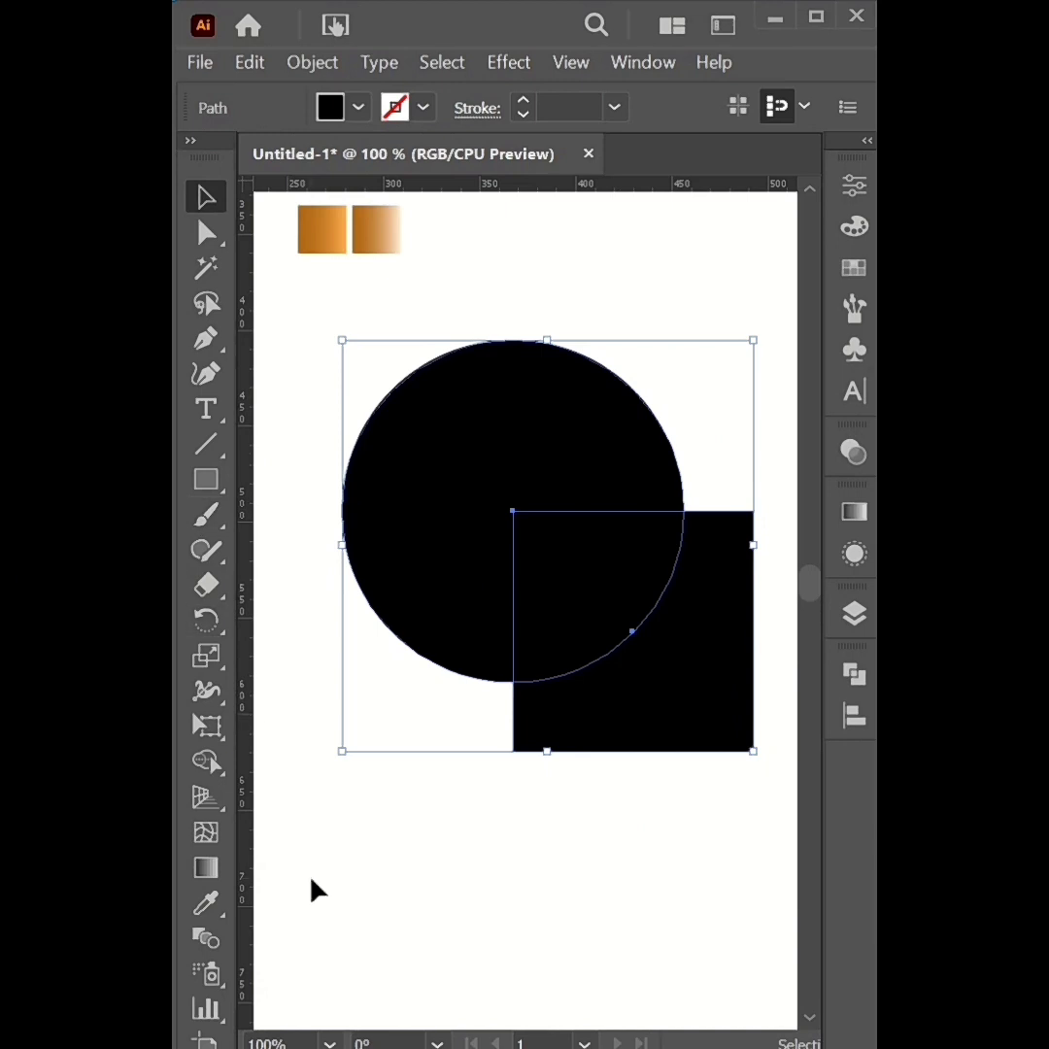
pyautogui.click(206, 761)
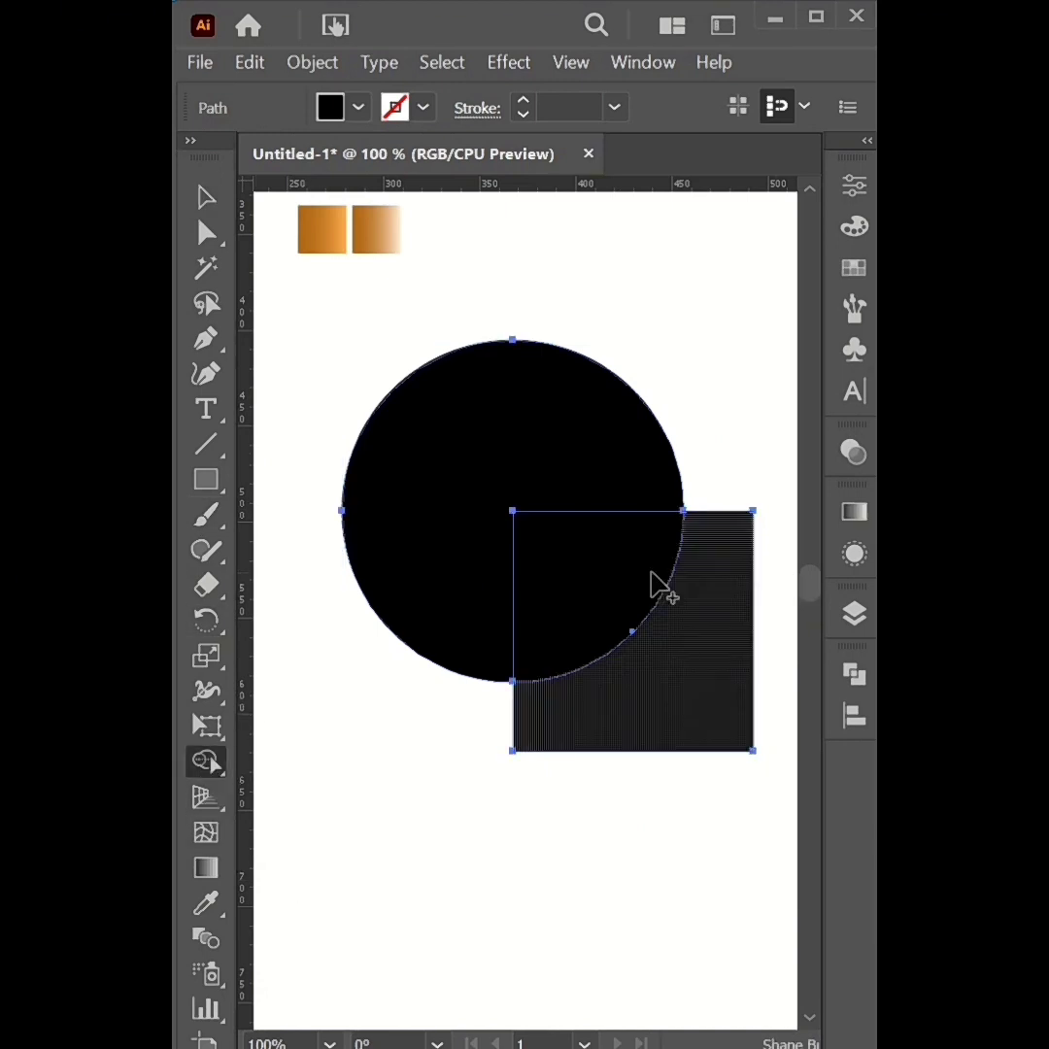
pyautogui.moveTo(580, 567); pyautogui.dragTo(657, 746)
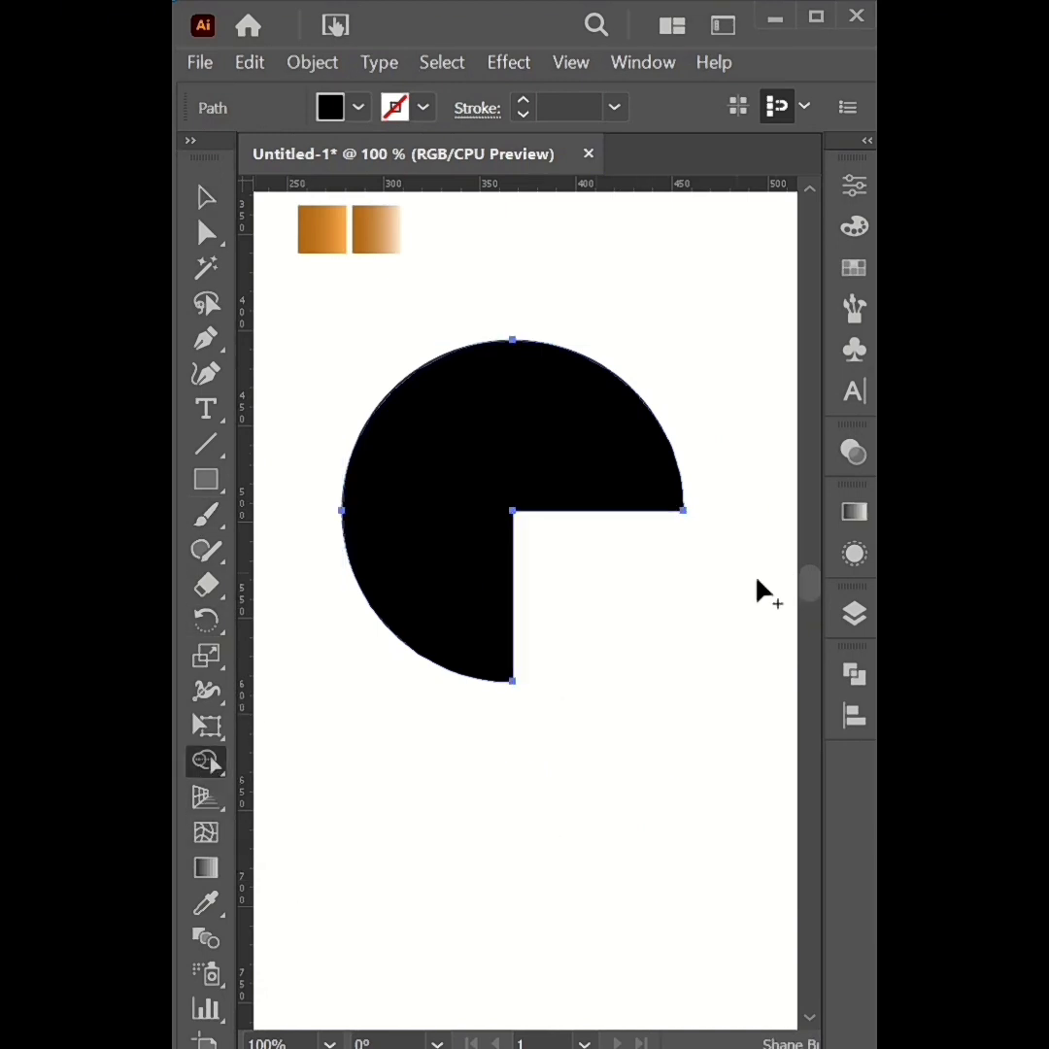
# Round the three corners of the cut-out in the circle, moderately and all by the same amount.
pyautogui.click(204, 200)
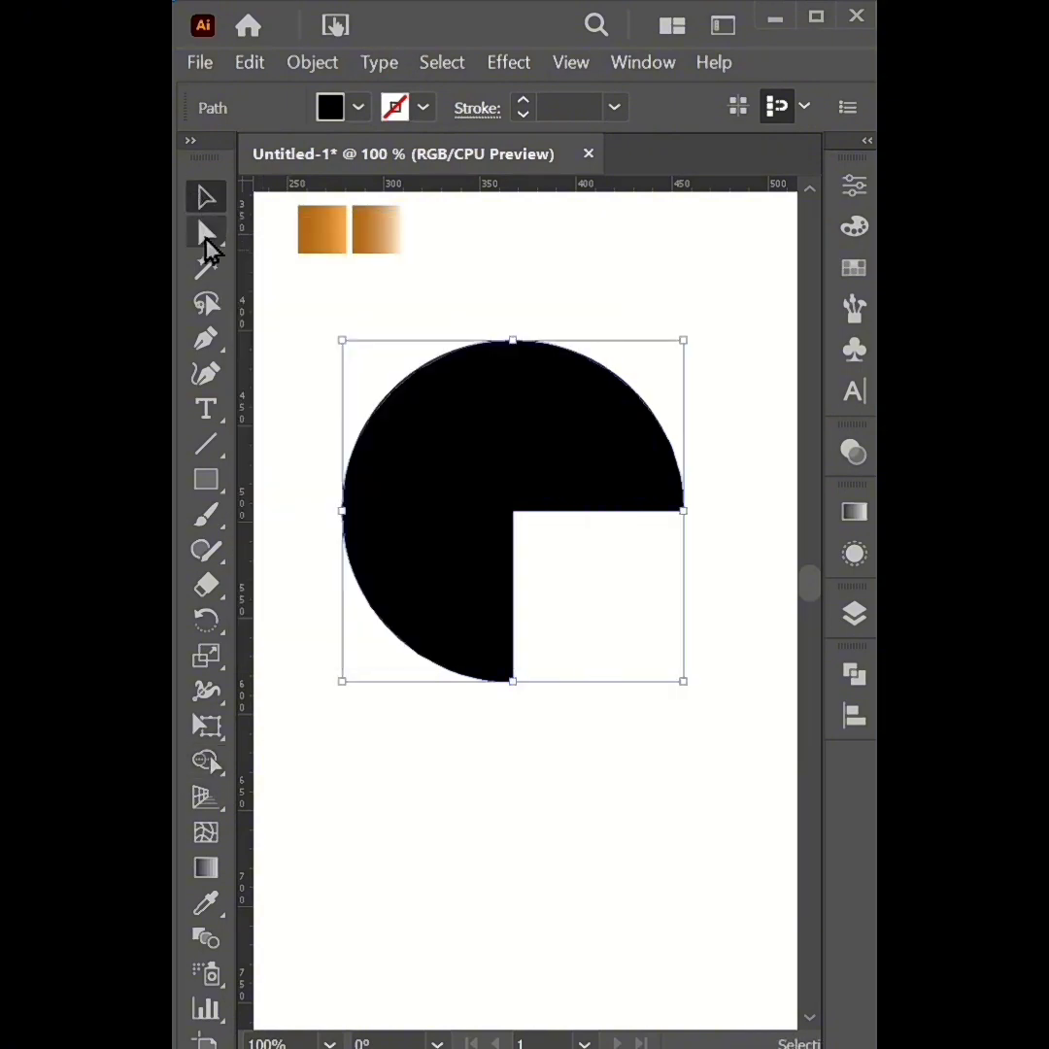
pyautogui.click(206, 239)
pyautogui.click(723, 515)
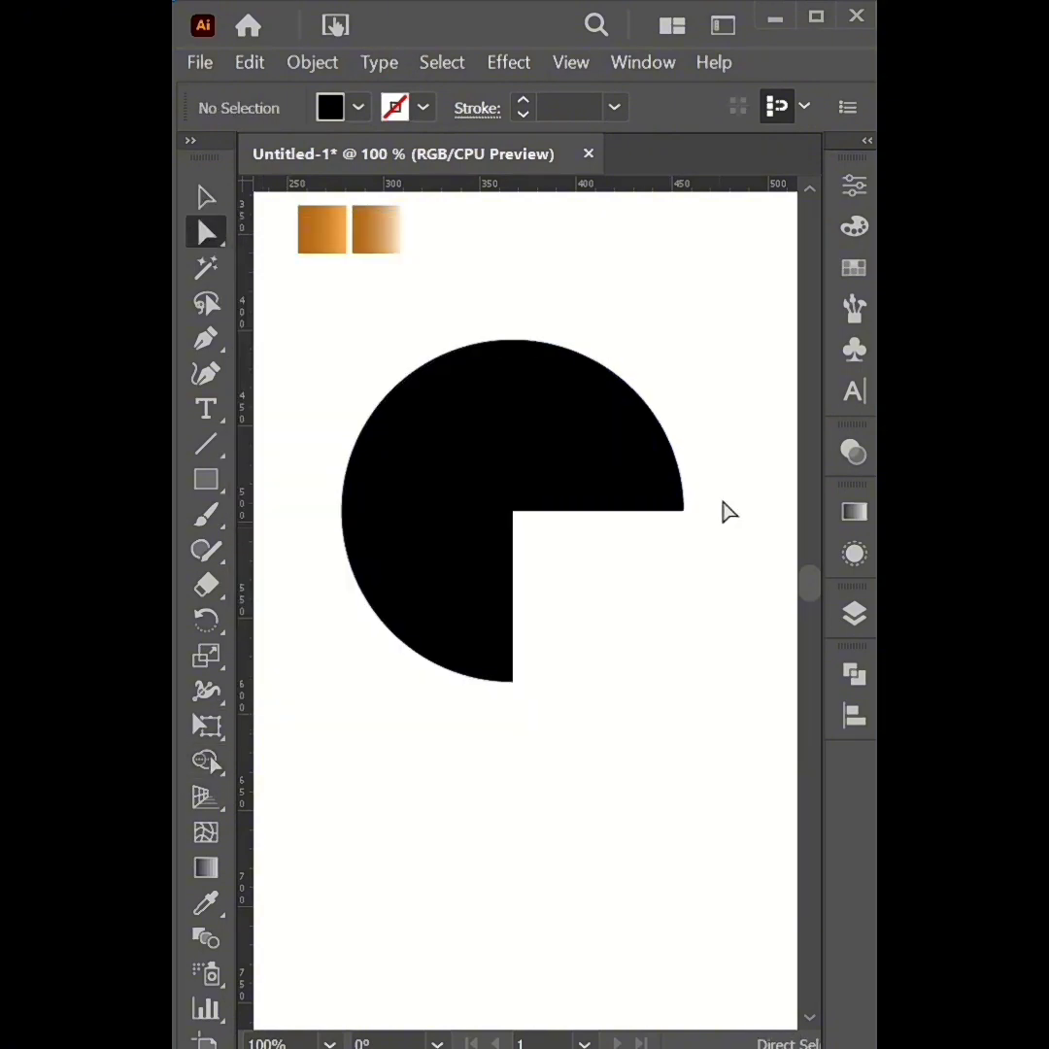
pyautogui.moveTo(722, 479); pyautogui.dragTo(464, 718)
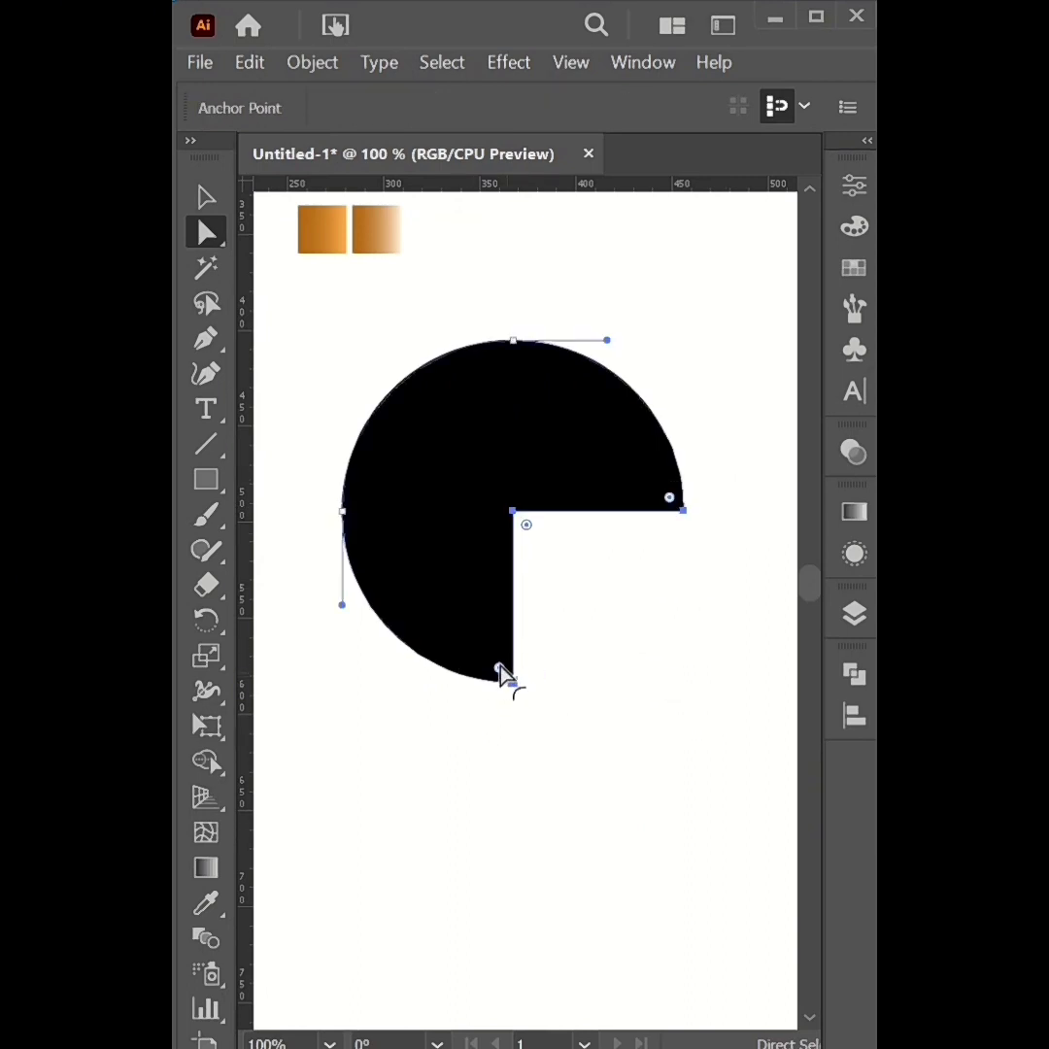
pyautogui.moveTo(497, 664); pyautogui.dragTo(485, 647)
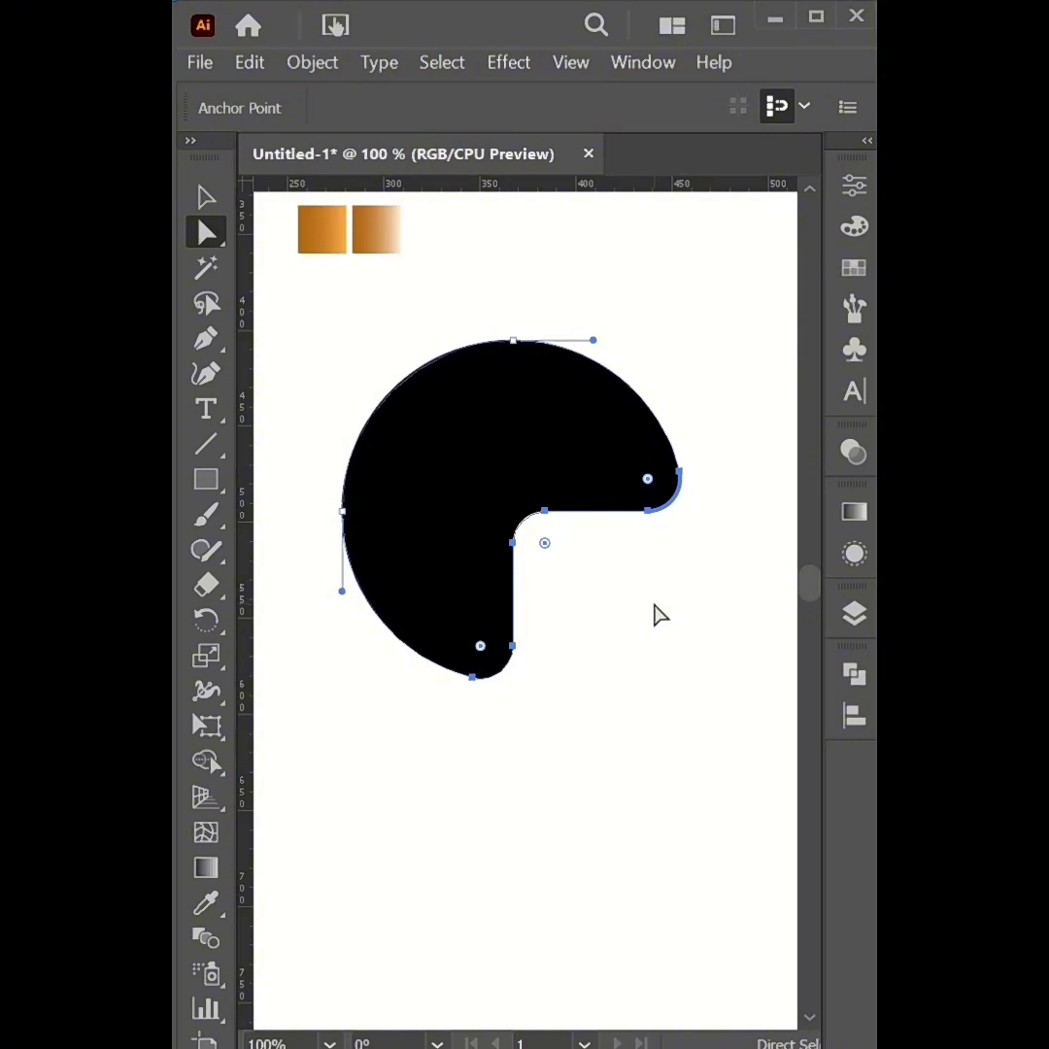
pyautogui.click(652, 614)
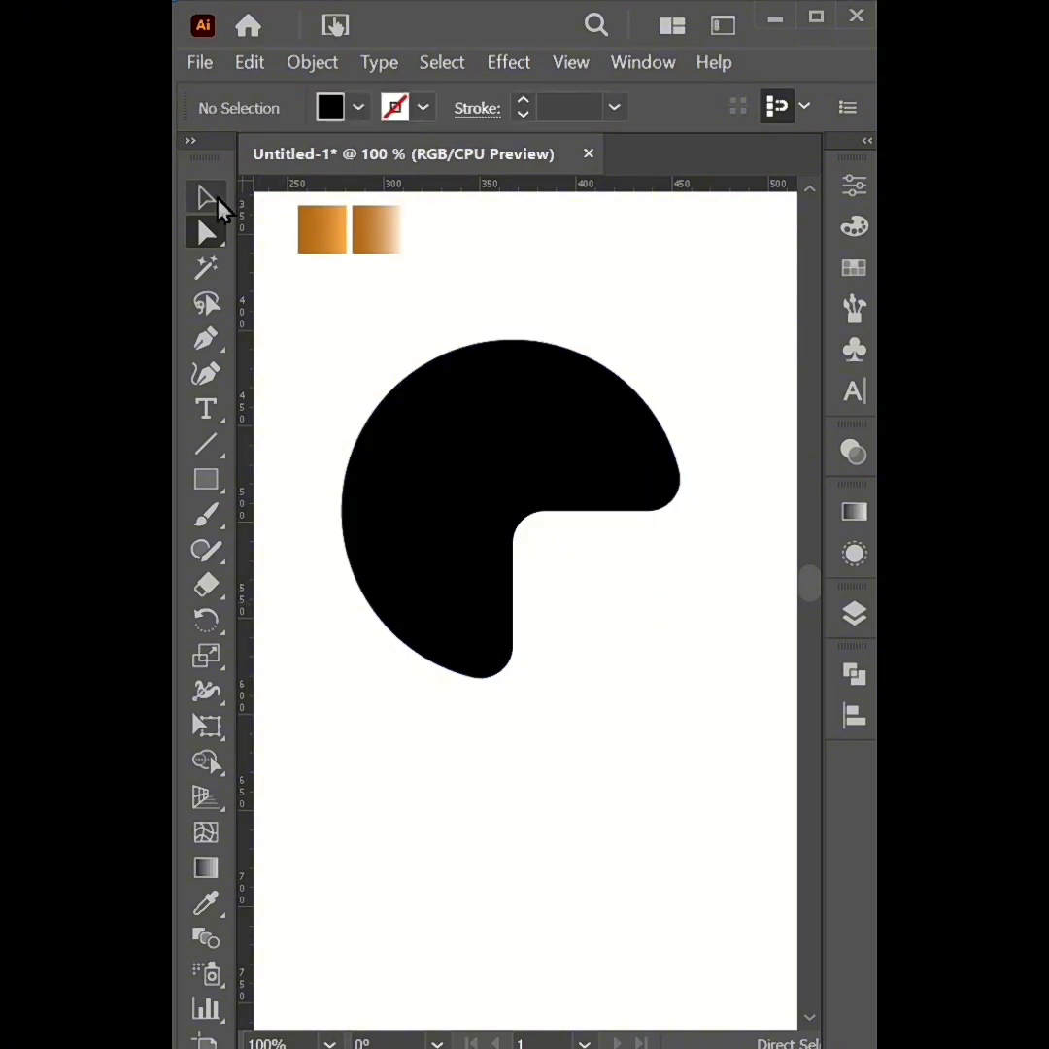
# Rotate the rounded shape about 8 degrees clockwise and move it slightly up and to the right.
pyautogui.click(206, 198)
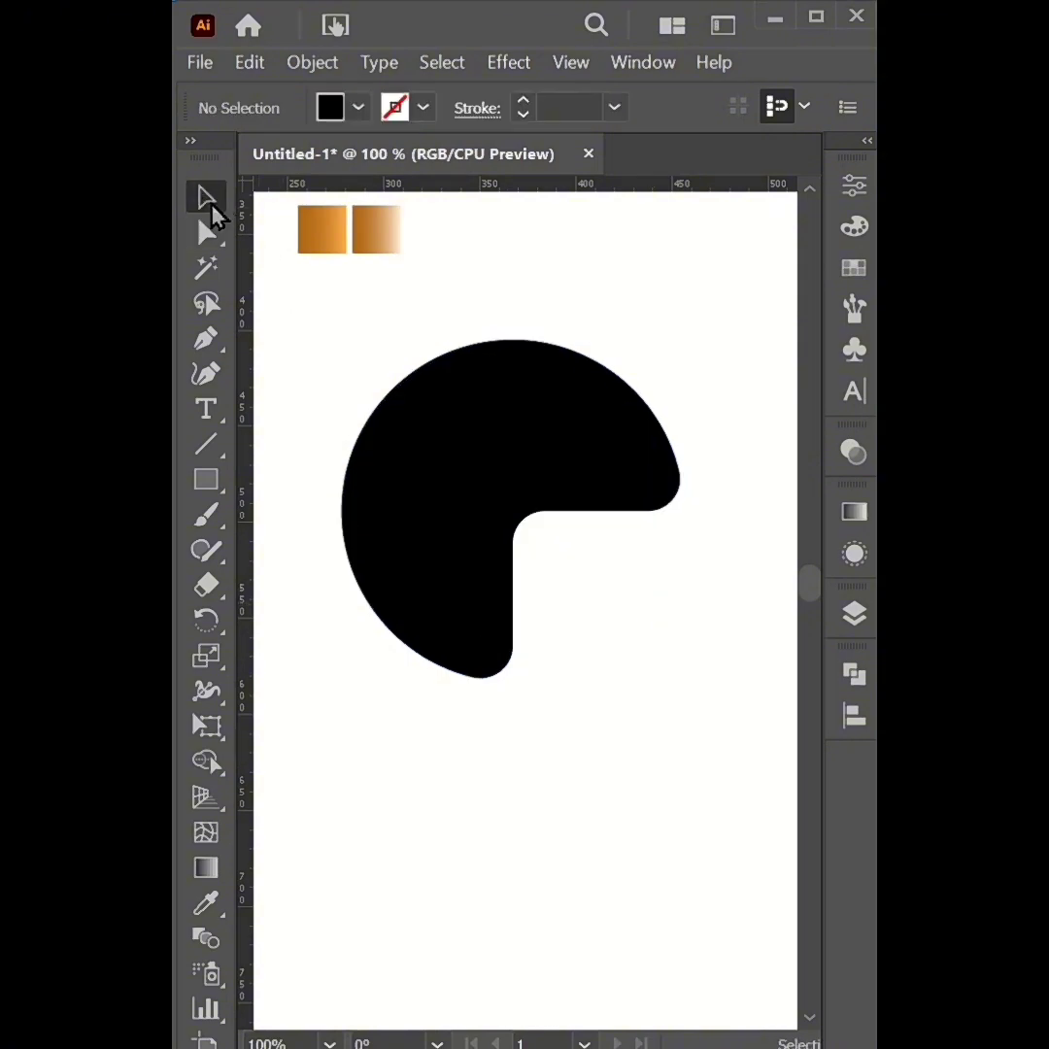
pyautogui.click(562, 454)
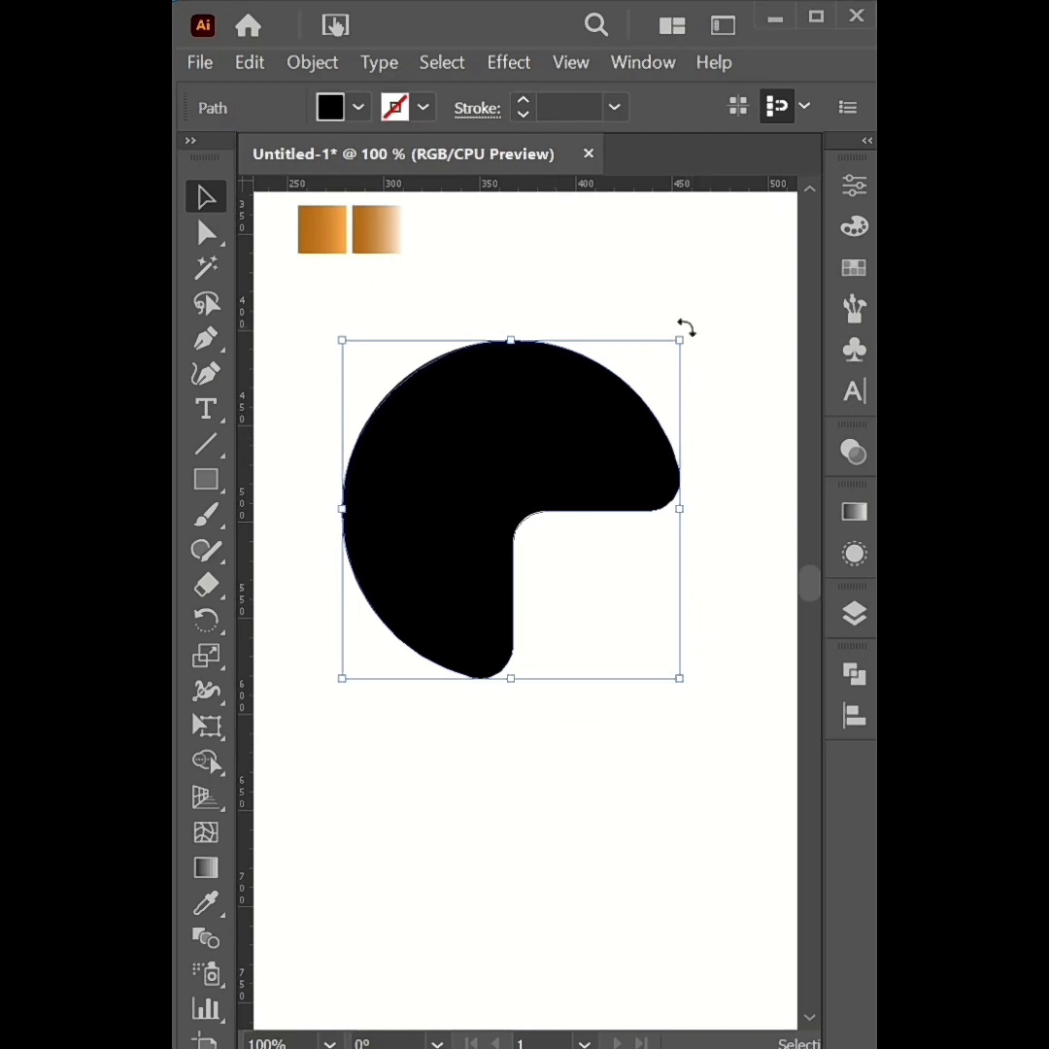
pyautogui.moveTo(685, 329); pyautogui.dragTo(703, 361)
pyautogui.moveTo(531, 461); pyautogui.dragTo(541, 434)
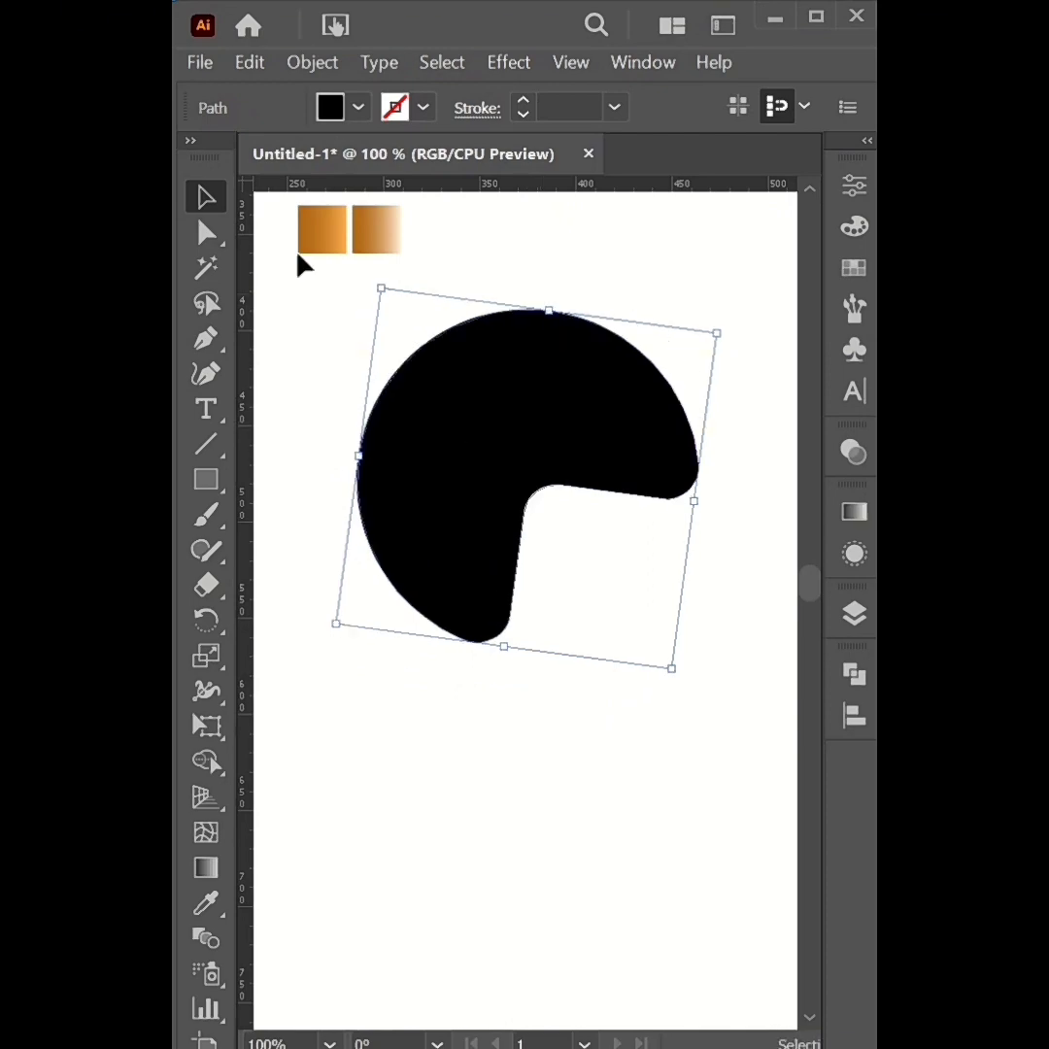
pyautogui.click(252, 71)
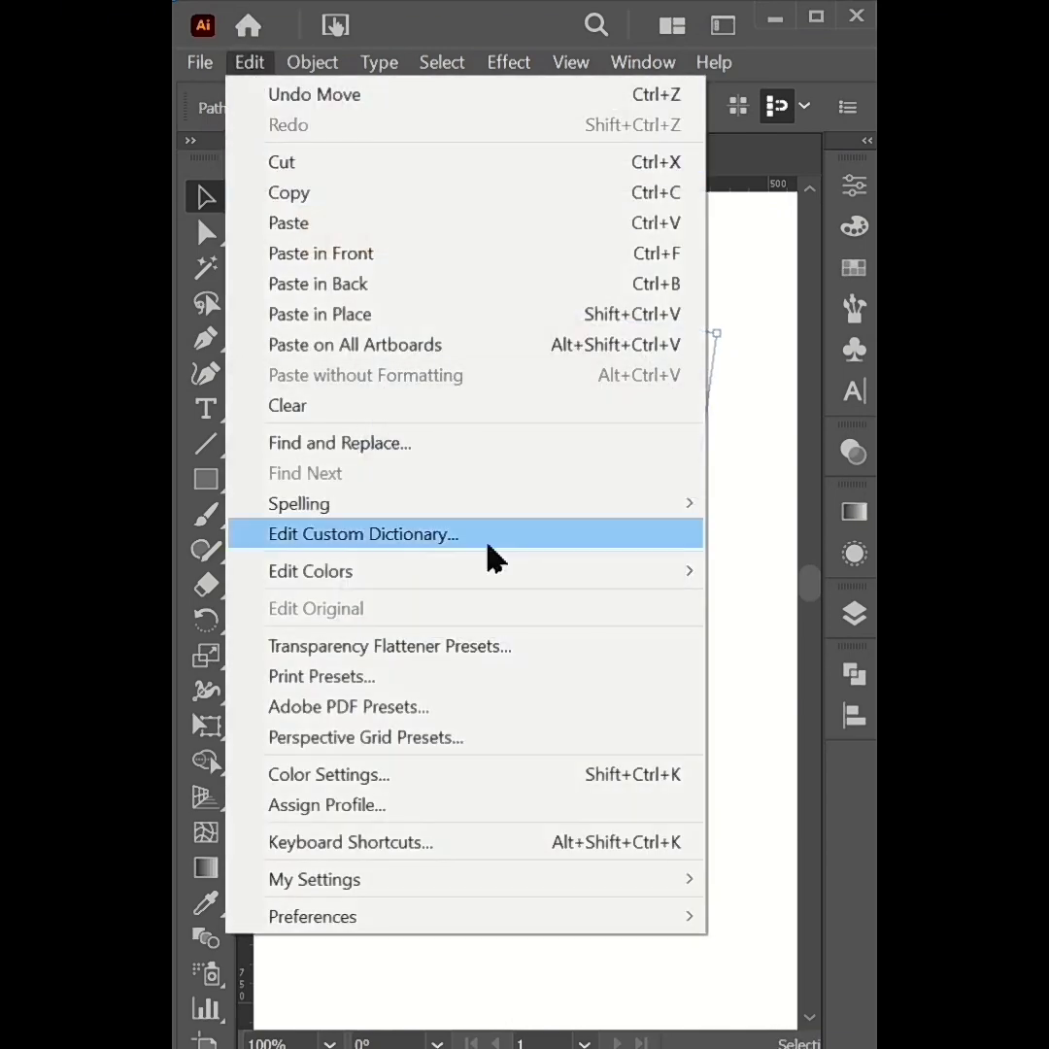
pyautogui.click(772, 365)
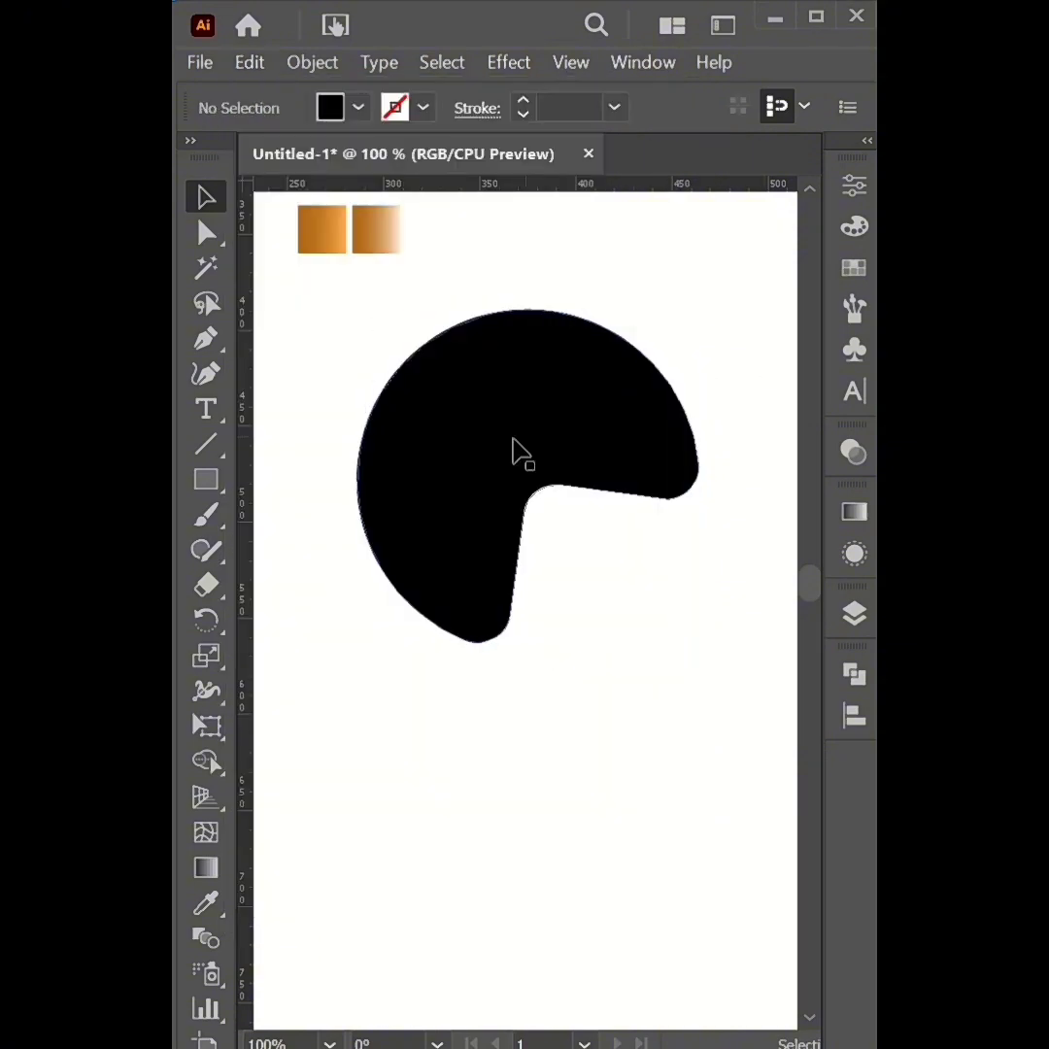
# Fill the shape with the gradient sampled from the dark-to-light orange square swatch.
pyautogui.click(512, 452)
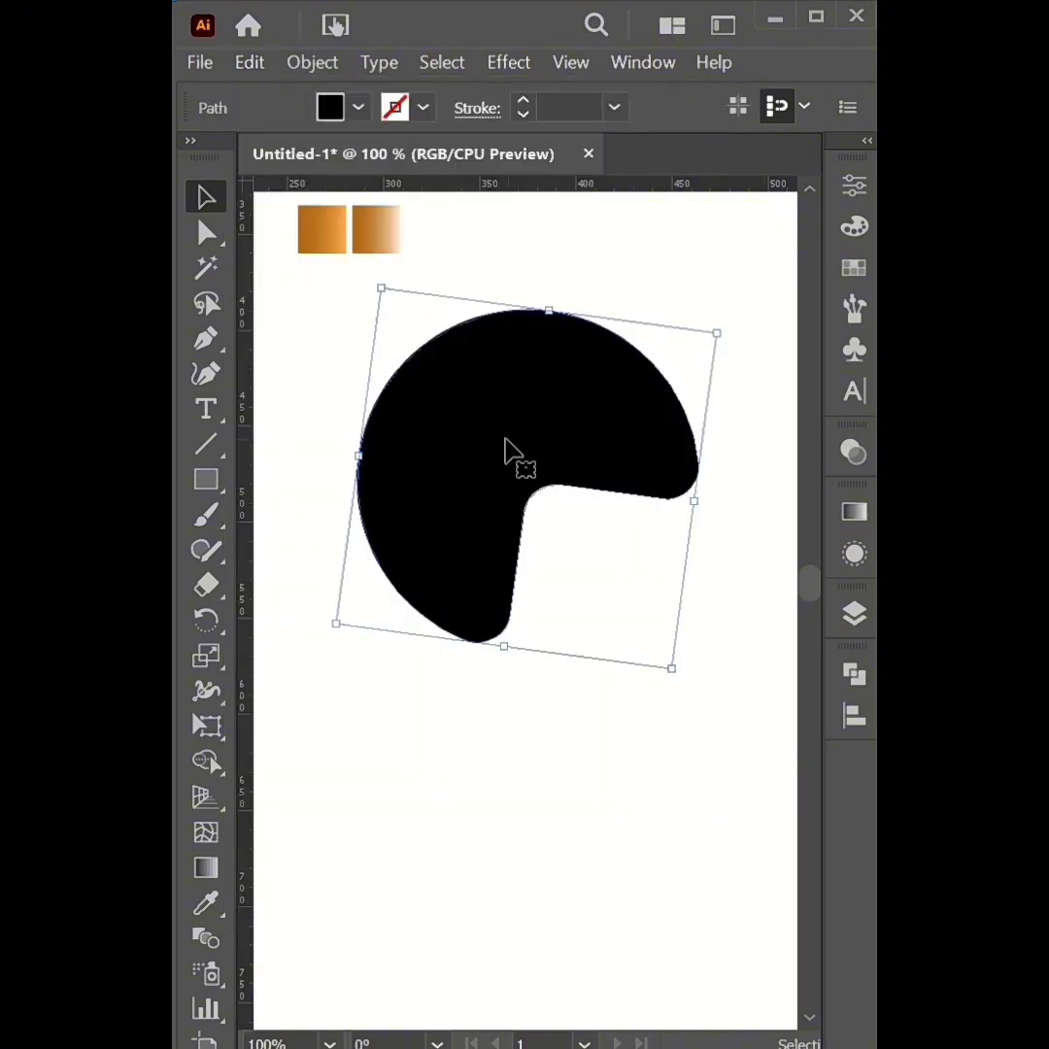
pyautogui.click(215, 912)
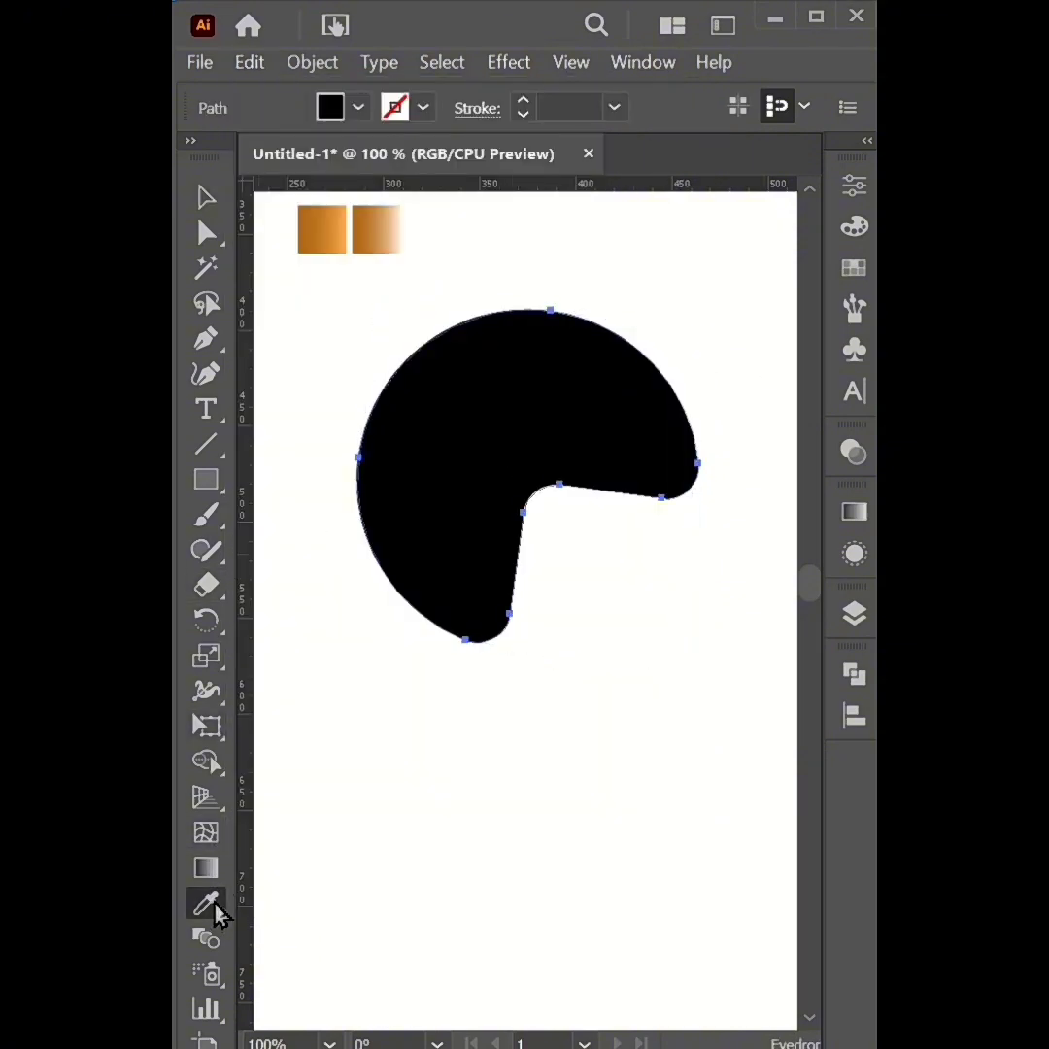
pyautogui.click(320, 229)
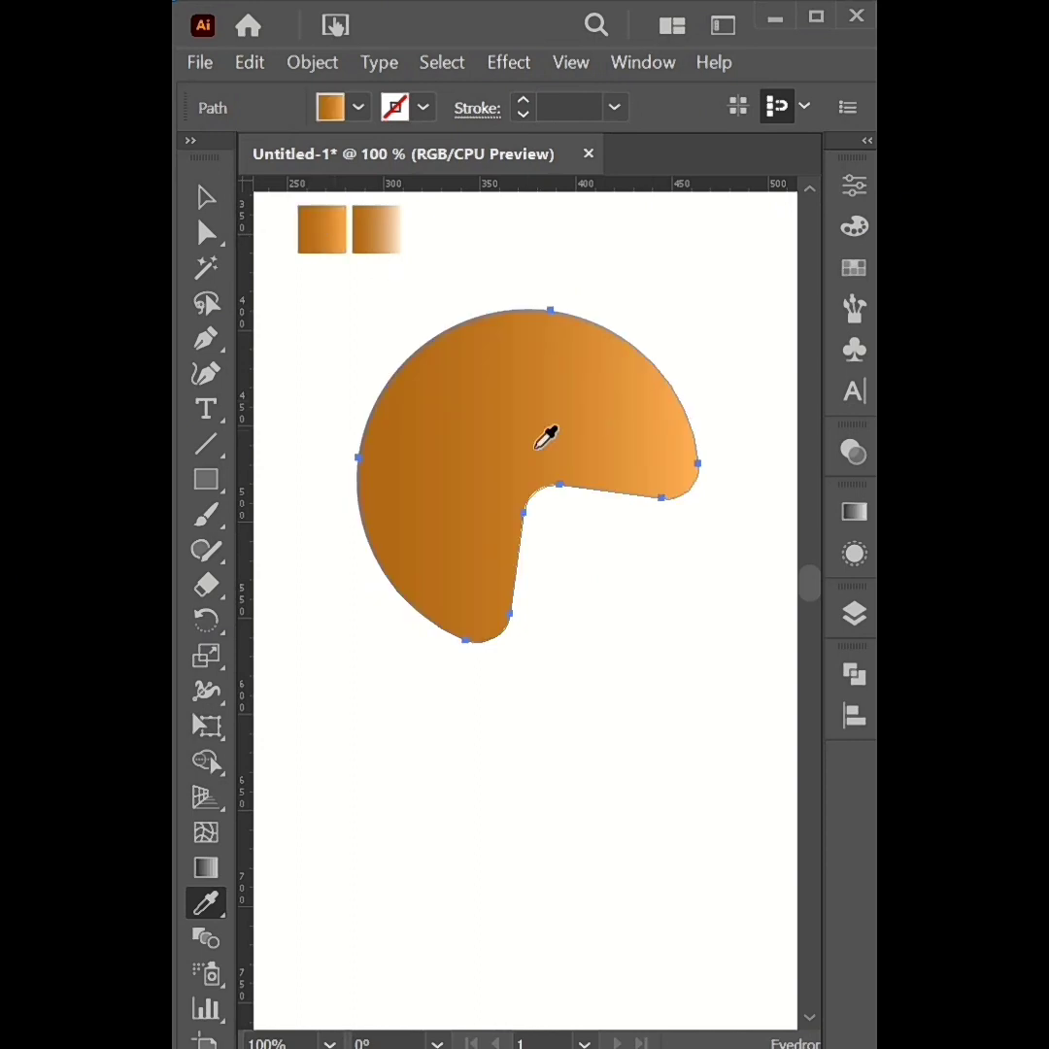
# Run the gradient diagonally from dark orange at the shape's upper right to light orange at its lower left, with the midpoint near the centre.
pyautogui.click(206, 867)
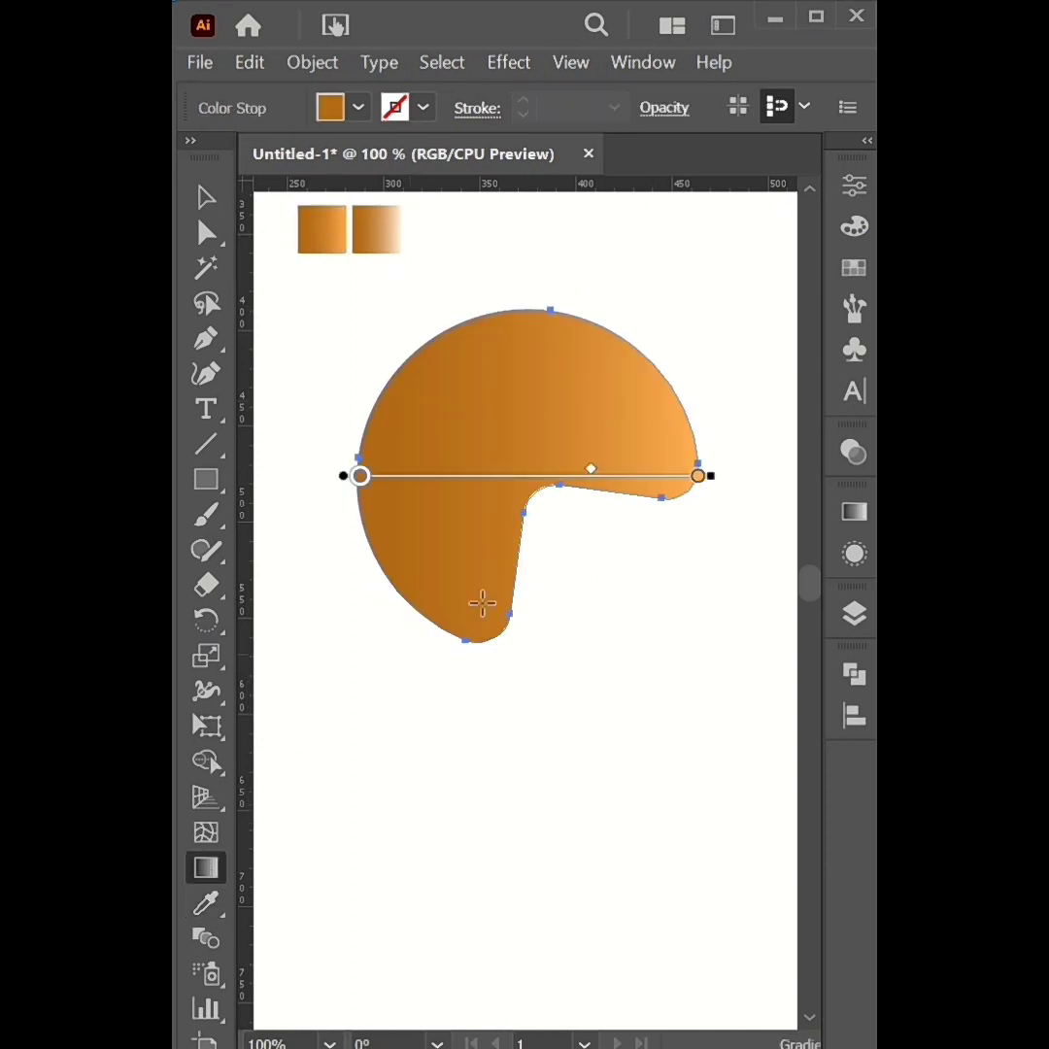
pyautogui.moveTo(428, 613); pyautogui.dragTo(623, 336)
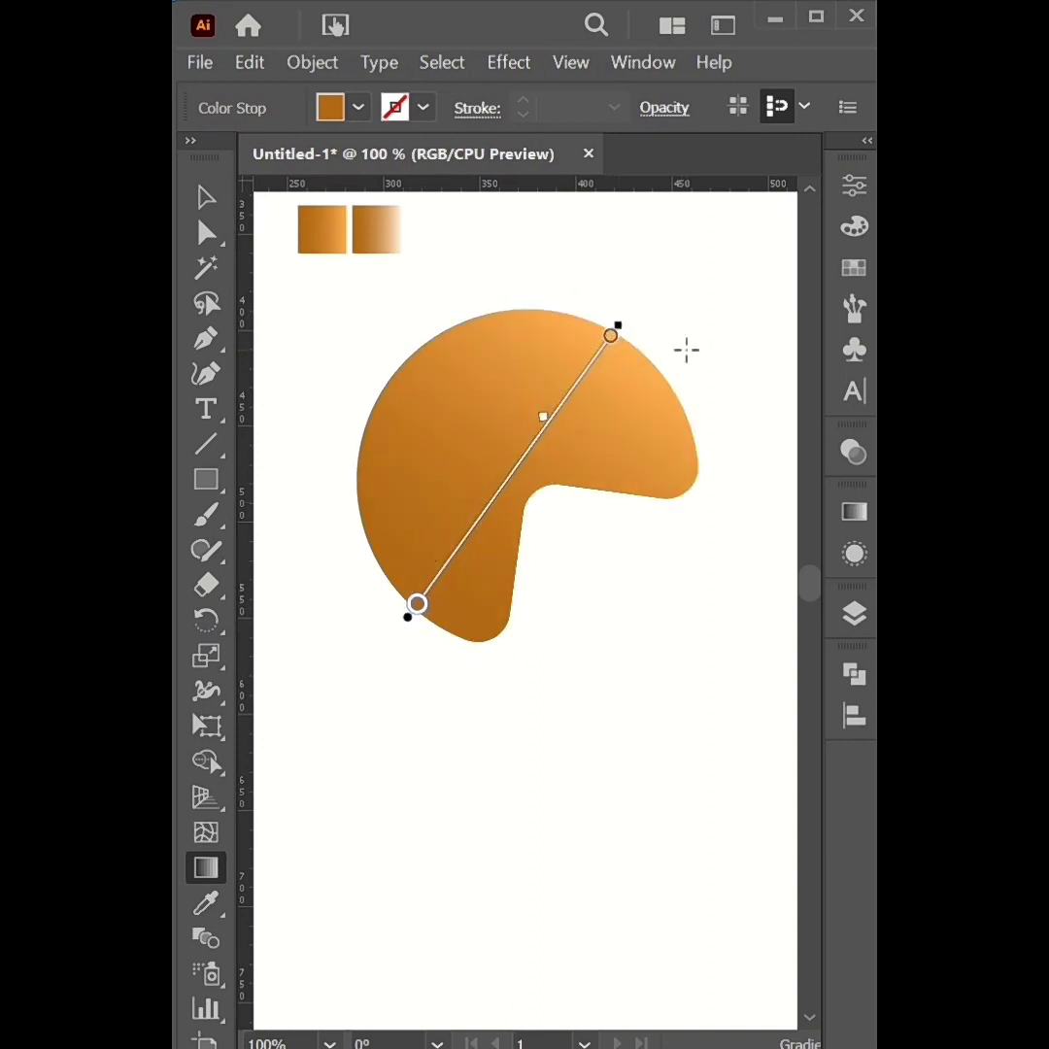
pyautogui.moveTo(685, 349)
pyautogui.mouseDown()
pyautogui.moveTo(529, 485)
pyautogui.moveTo(385, 661)
pyautogui.mouseUp()
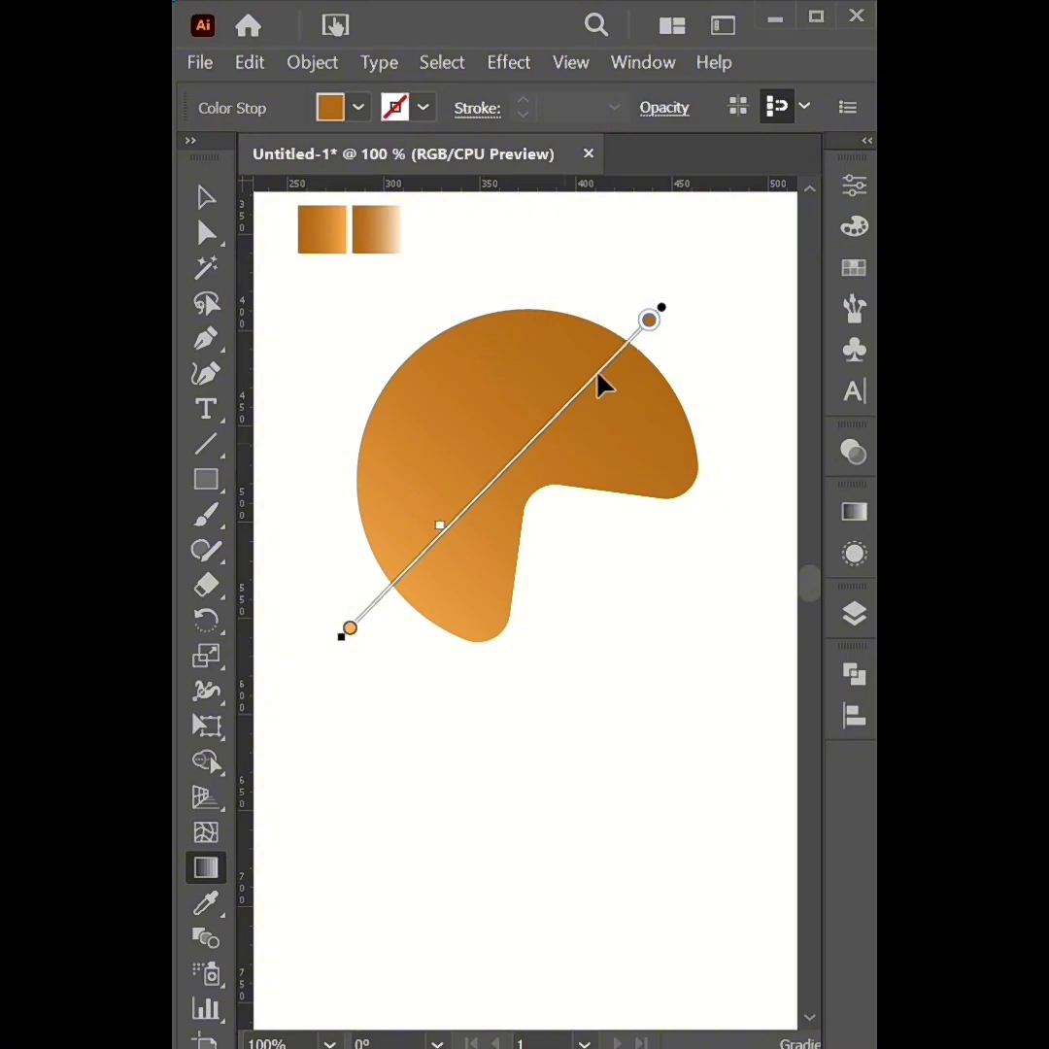
pyautogui.moveTo(440, 533); pyautogui.dragTo(514, 434)
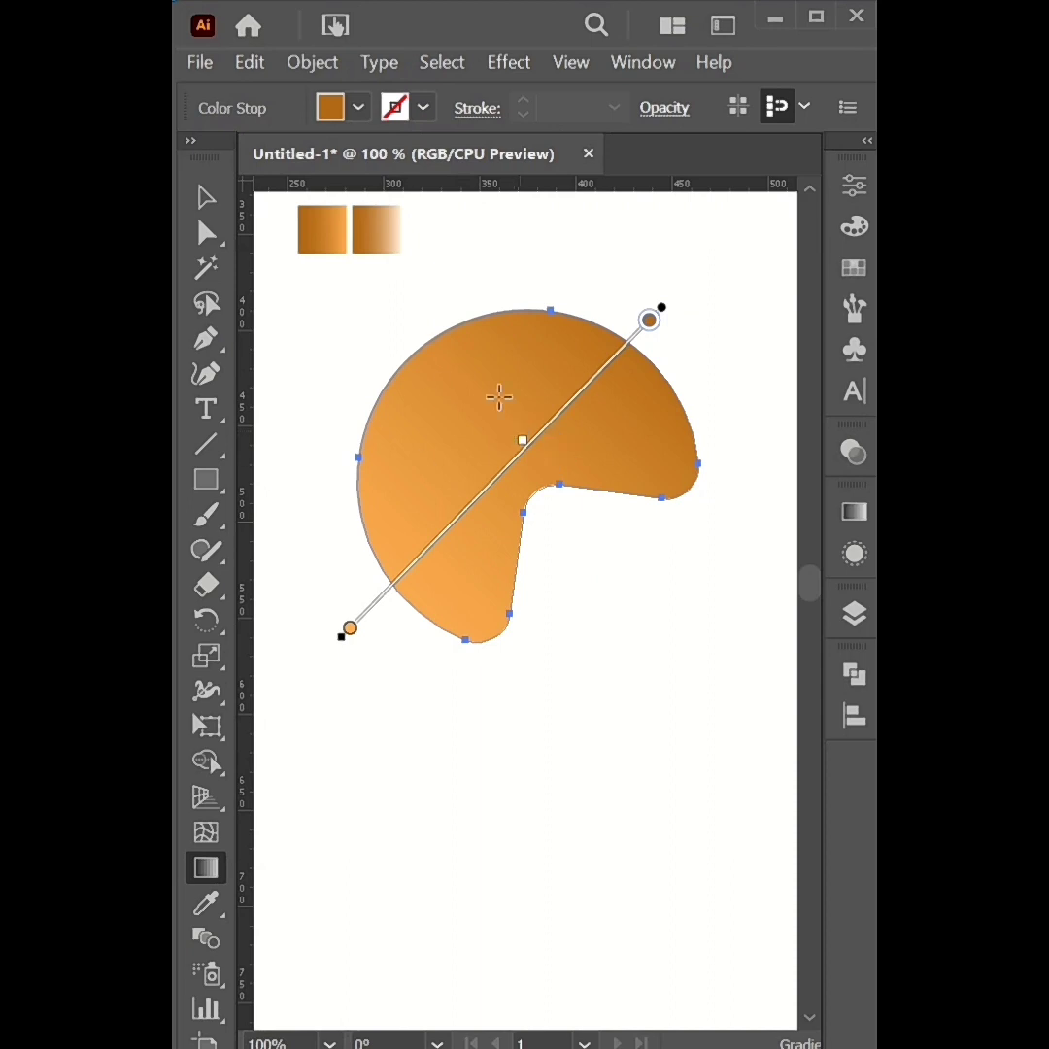
# Copy the orange gradient shape and paste the duplicate in front of the original.
pyautogui.click(205, 198)
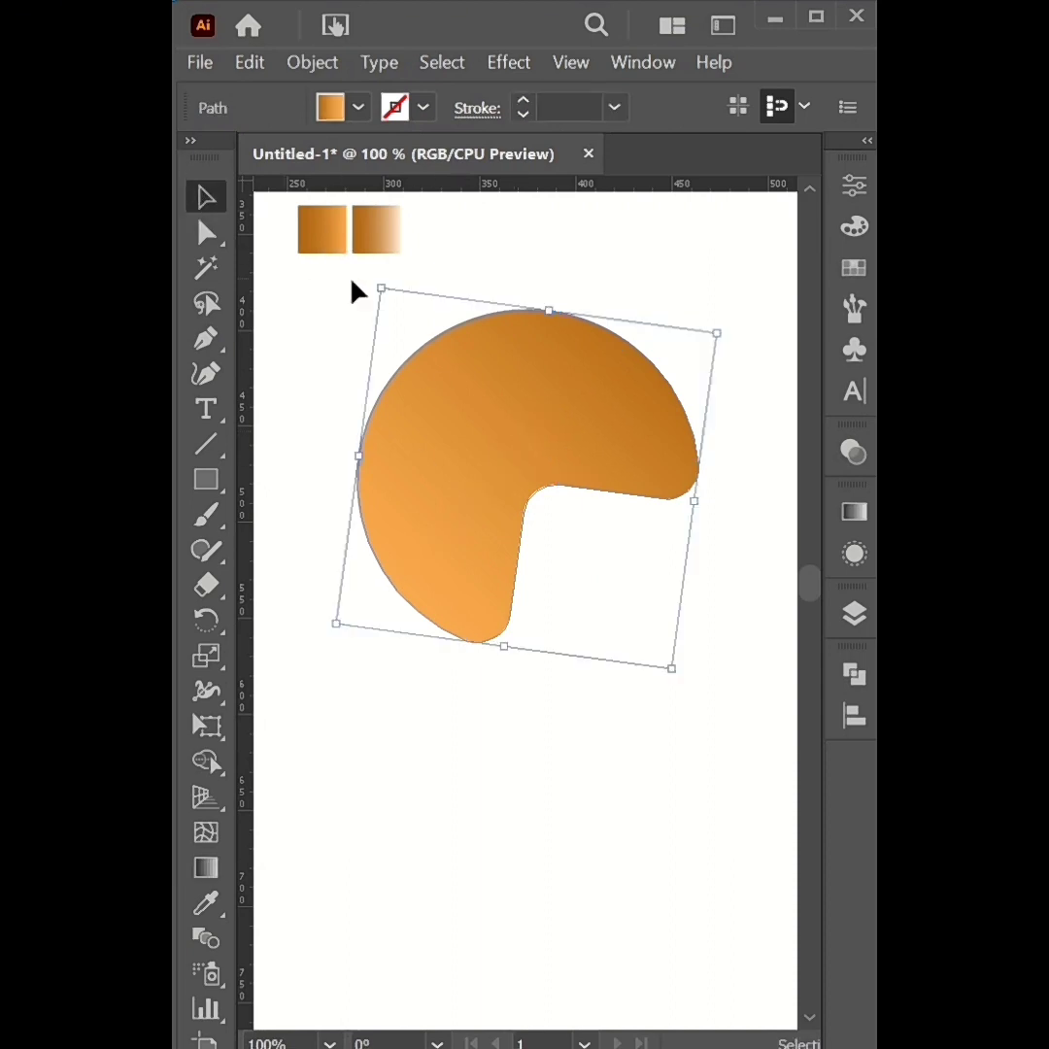
pyautogui.click(364, 311)
pyautogui.click(537, 430)
pyautogui.click(248, 66)
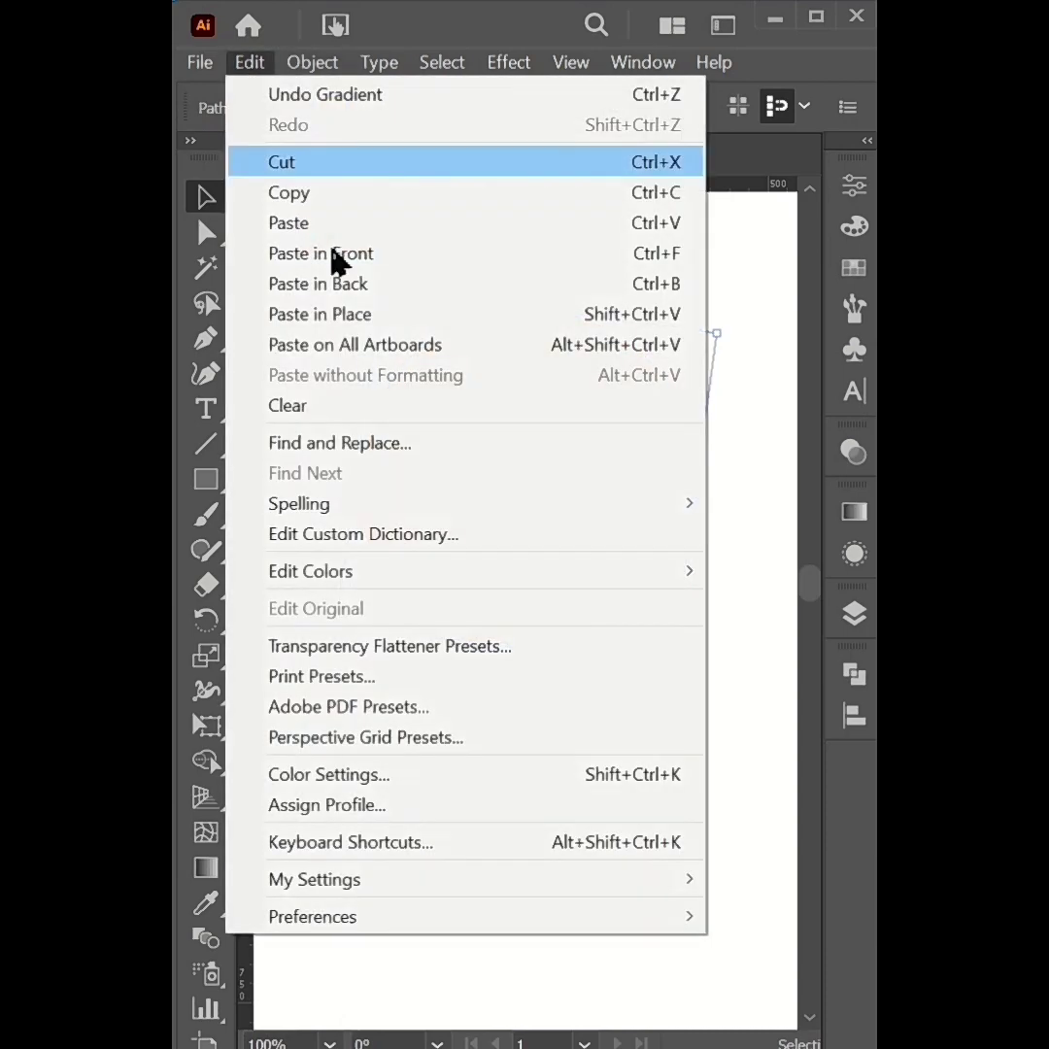
pyautogui.click(301, 196)
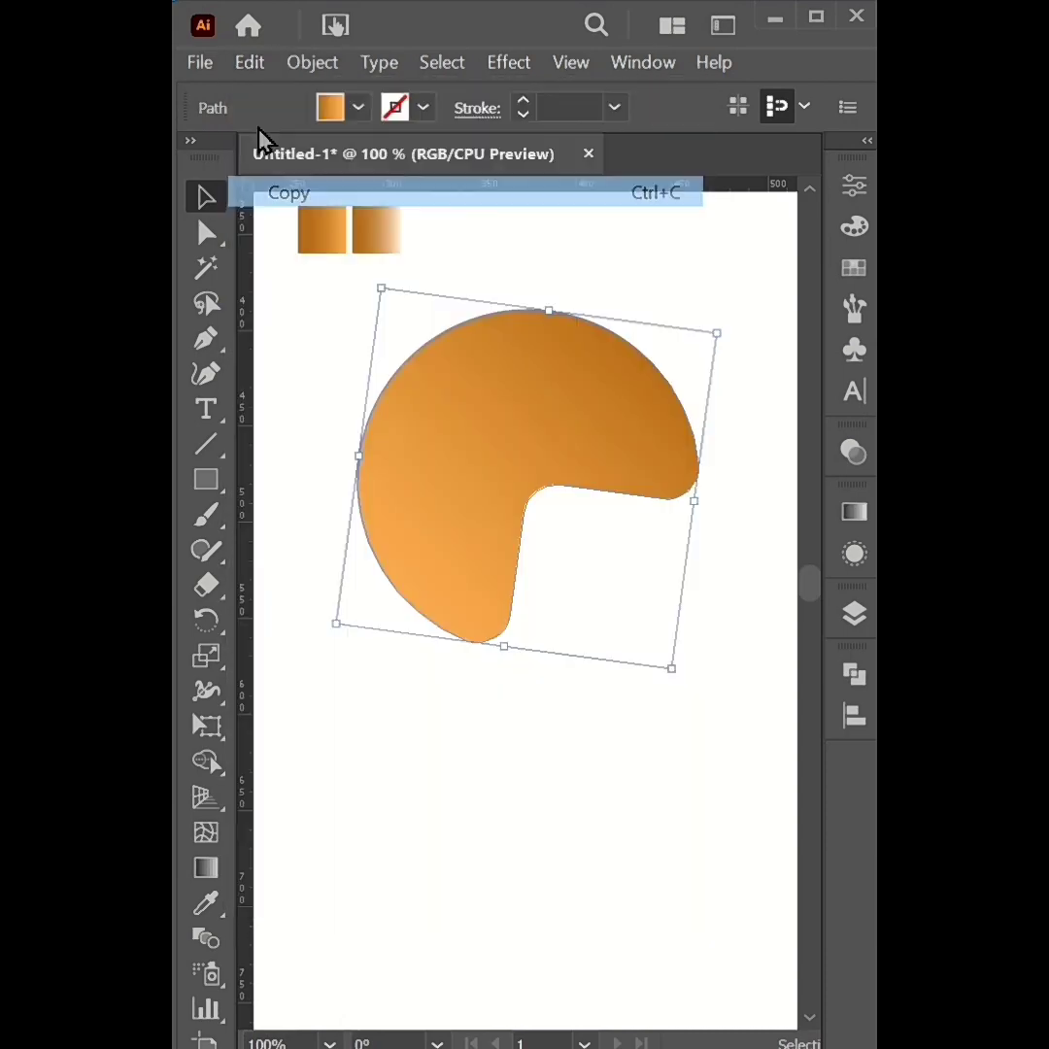
pyautogui.click(251, 64)
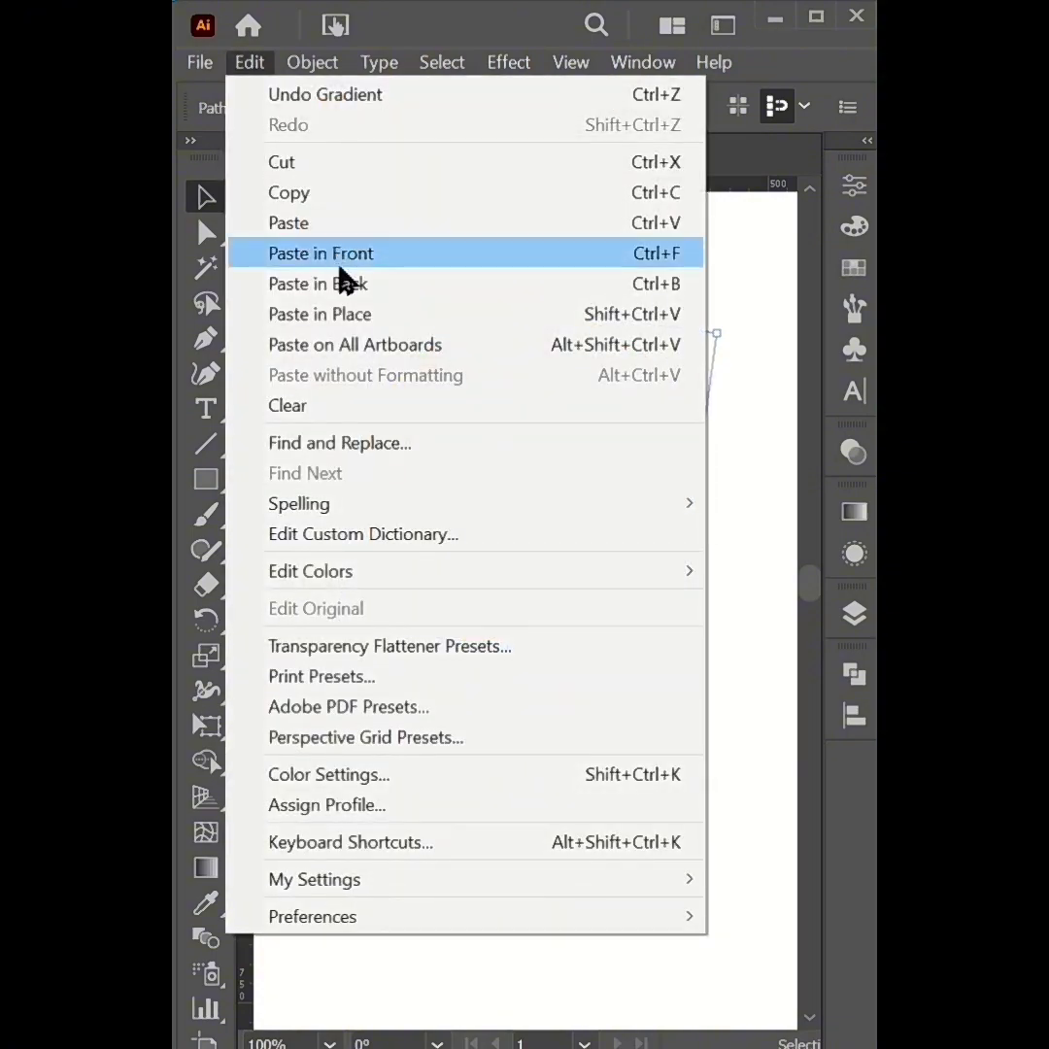
pyautogui.click(338, 266)
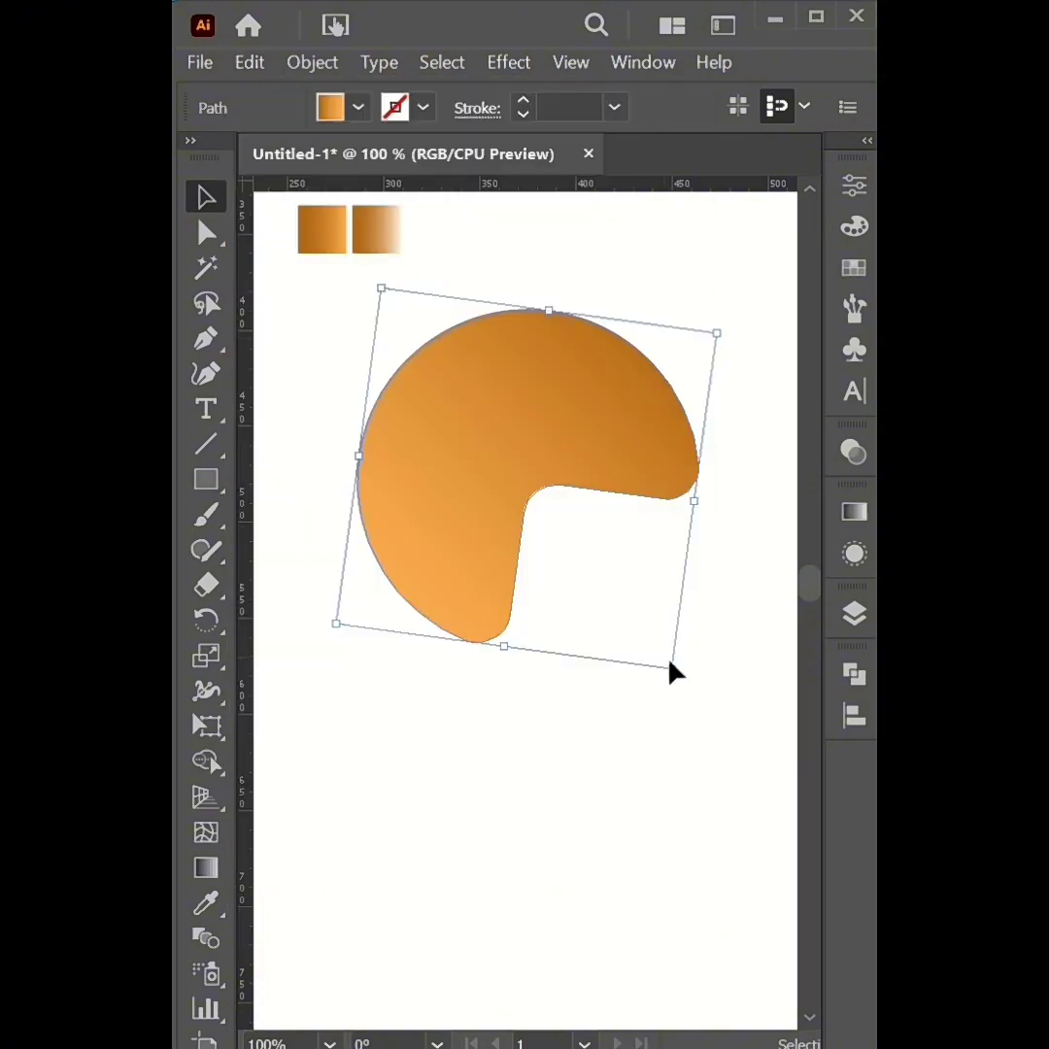
# Scale the front copy down to about half size and move it into the upper-left part of the large shape.
pyautogui.moveTo(672, 668); pyautogui.dragTo(619, 580)
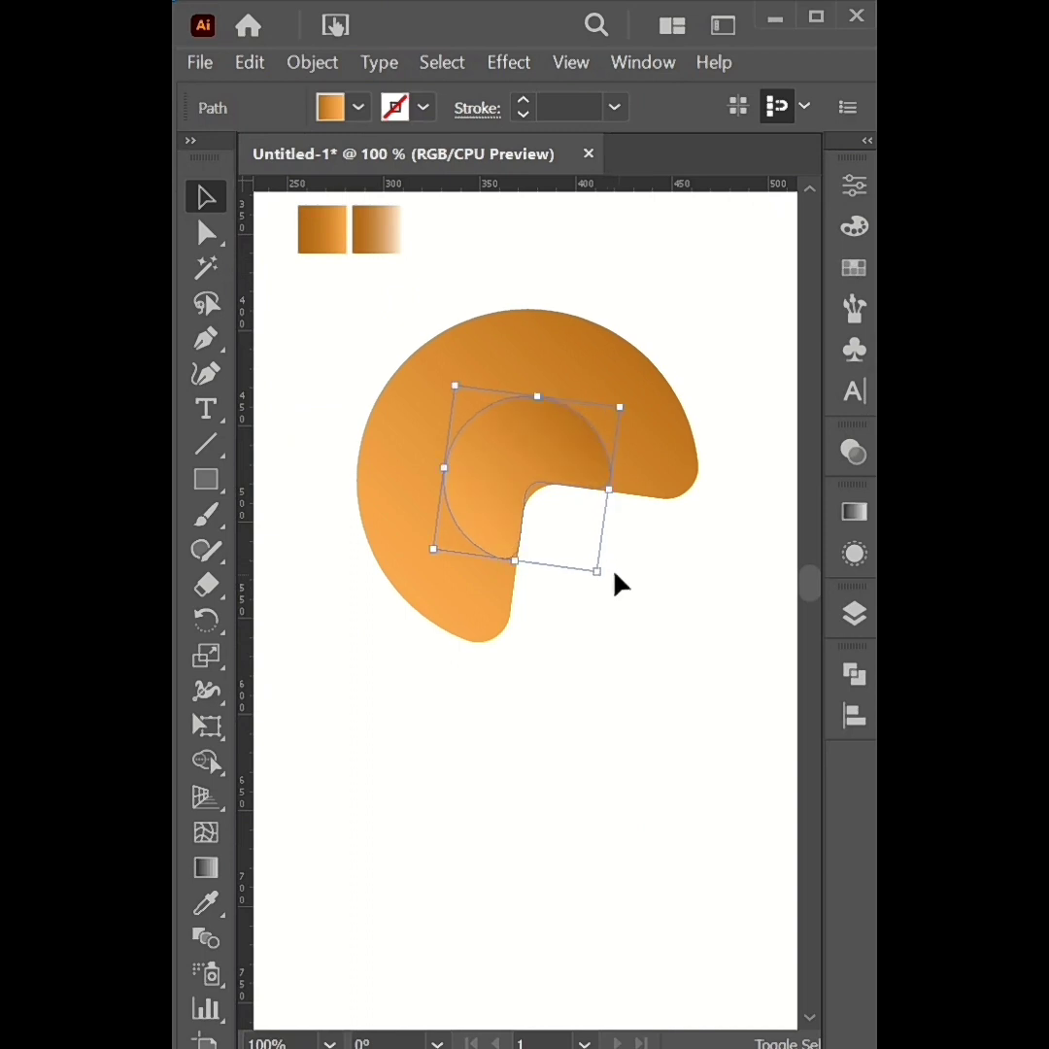
pyautogui.moveTo(516, 467); pyautogui.dragTo(468, 413)
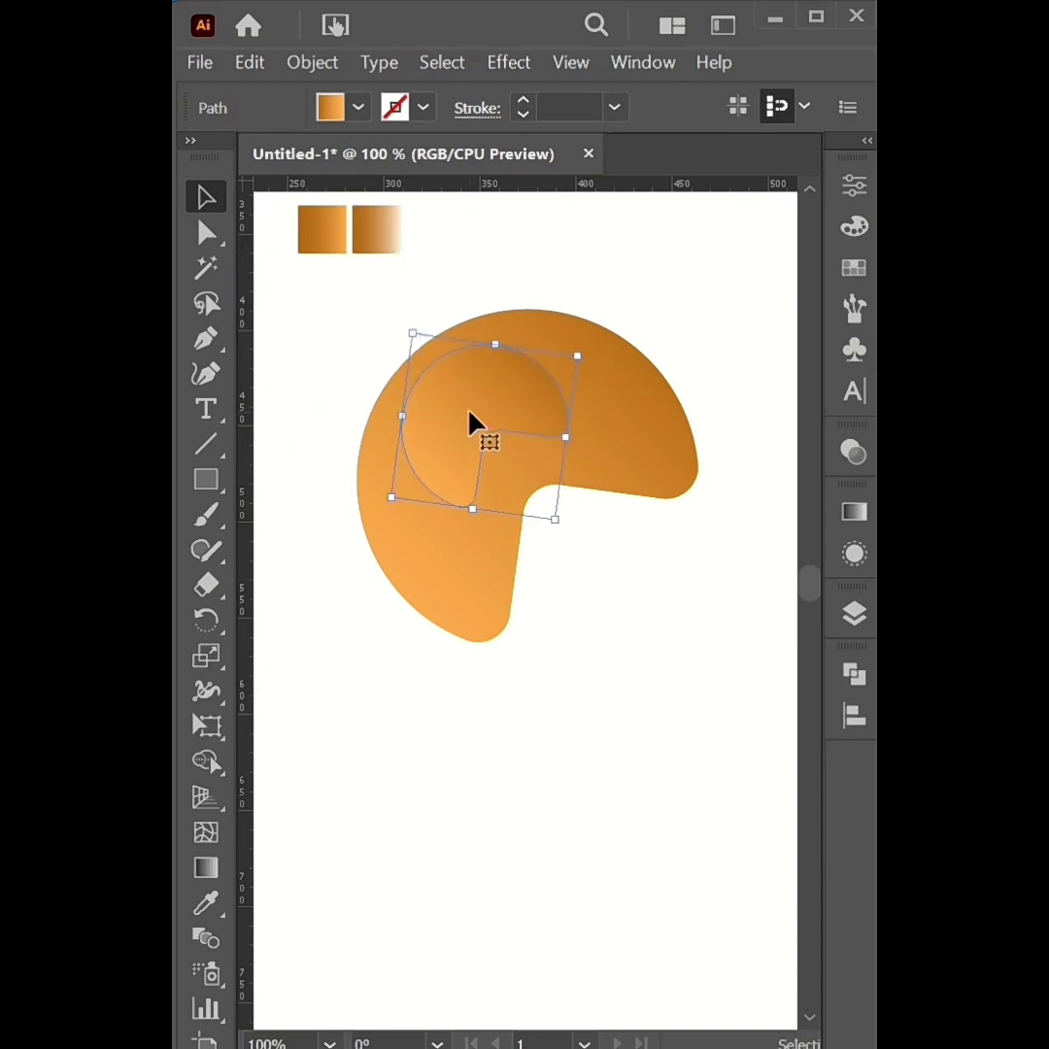
# Run the small shape's gradient from dark at lower left to light at upper right, and recolour it from the orange-to-white swatch.
pyautogui.click(207, 868)
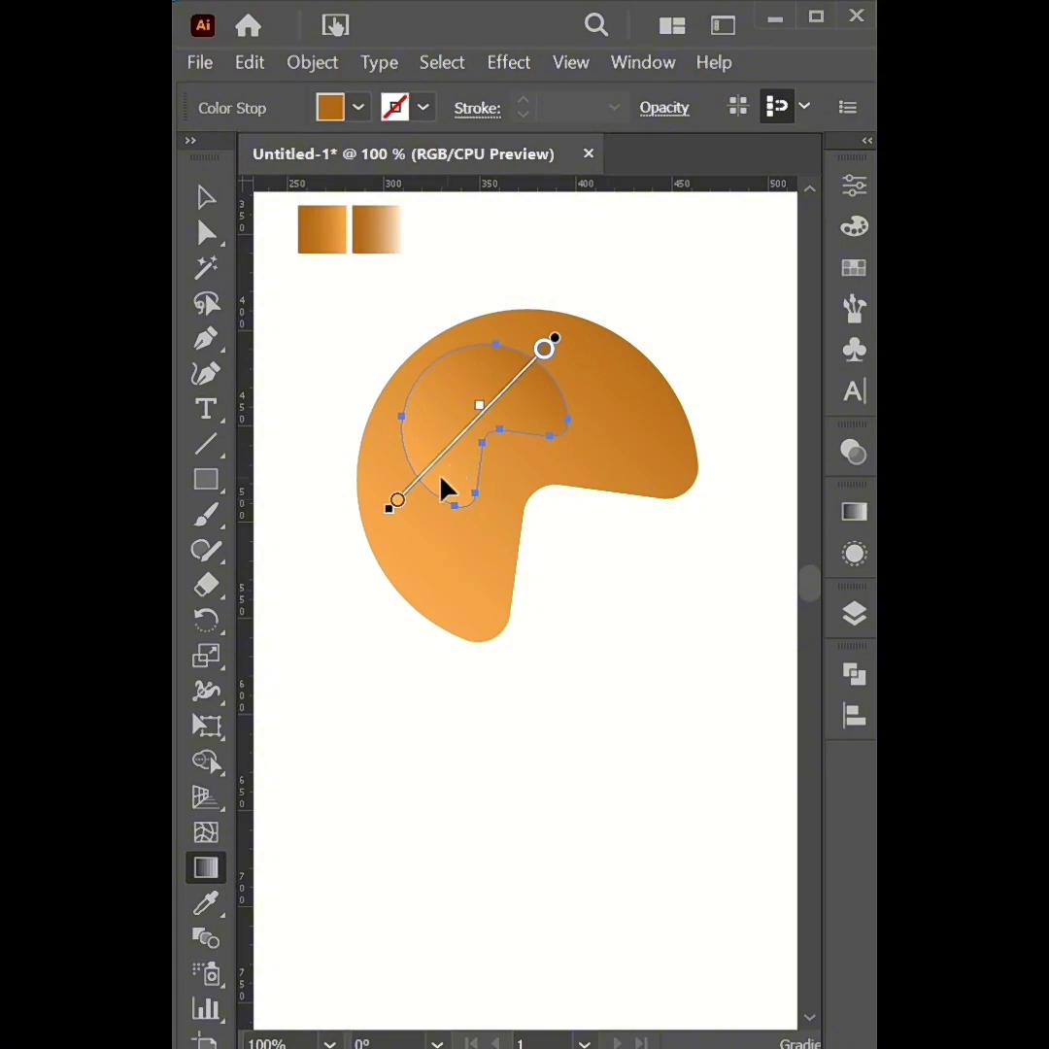
pyautogui.moveTo(558, 374)
pyautogui.mouseDown()
pyautogui.moveTo(428, 470)
pyautogui.moveTo(425, 458)
pyautogui.moveTo(502, 403)
pyautogui.moveTo(547, 346)
pyautogui.moveTo(550, 364)
pyautogui.moveTo(539, 352)
pyautogui.mouseUp()
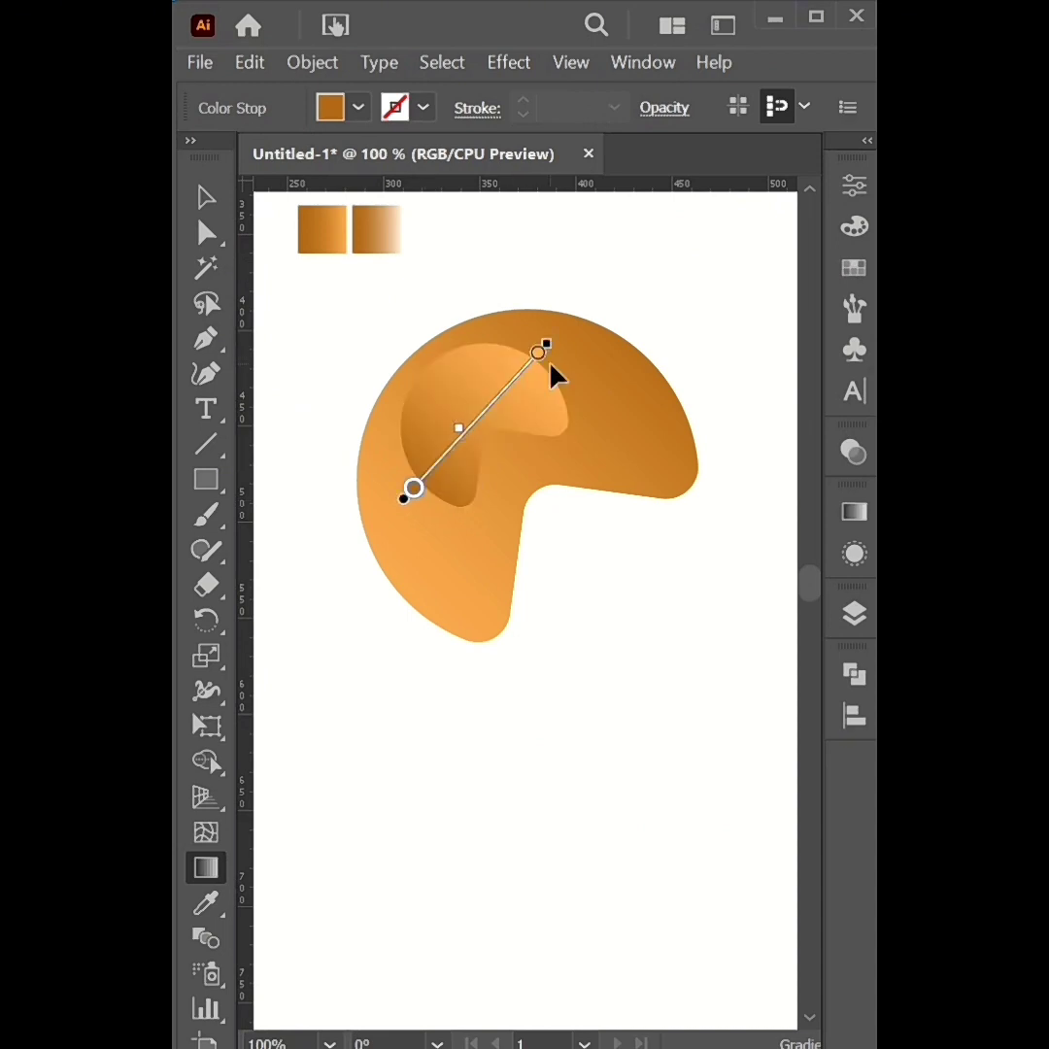
pyautogui.click(204, 202)
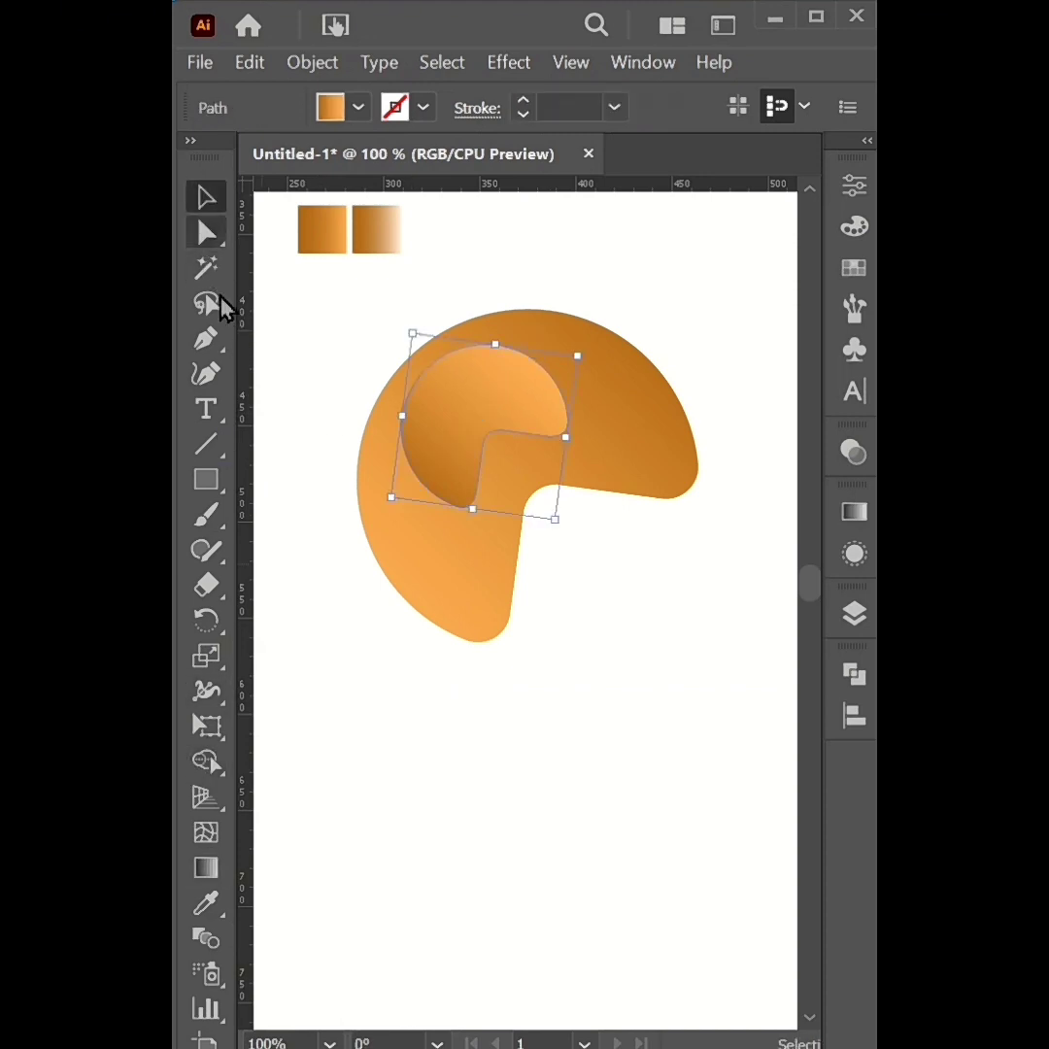
pyautogui.click(204, 906)
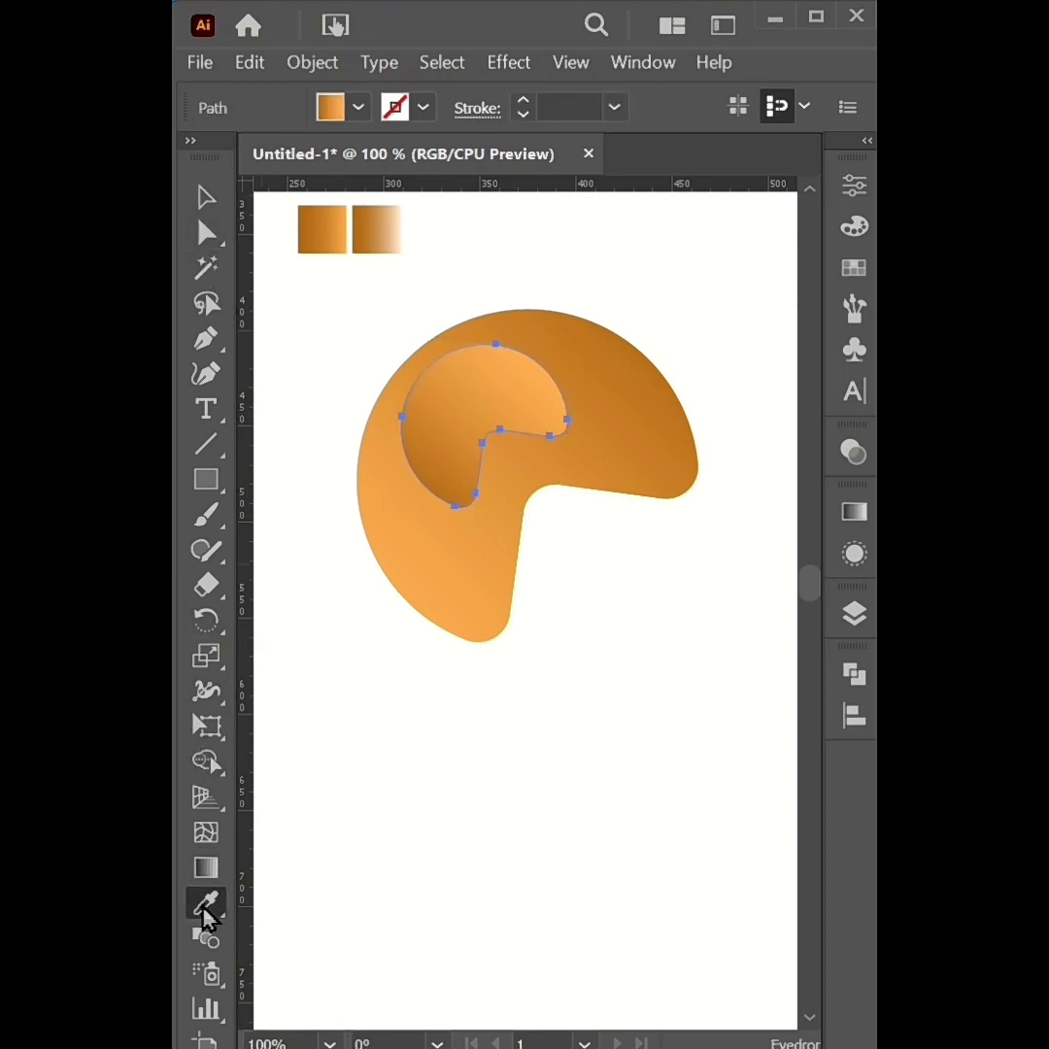
pyautogui.click(376, 234)
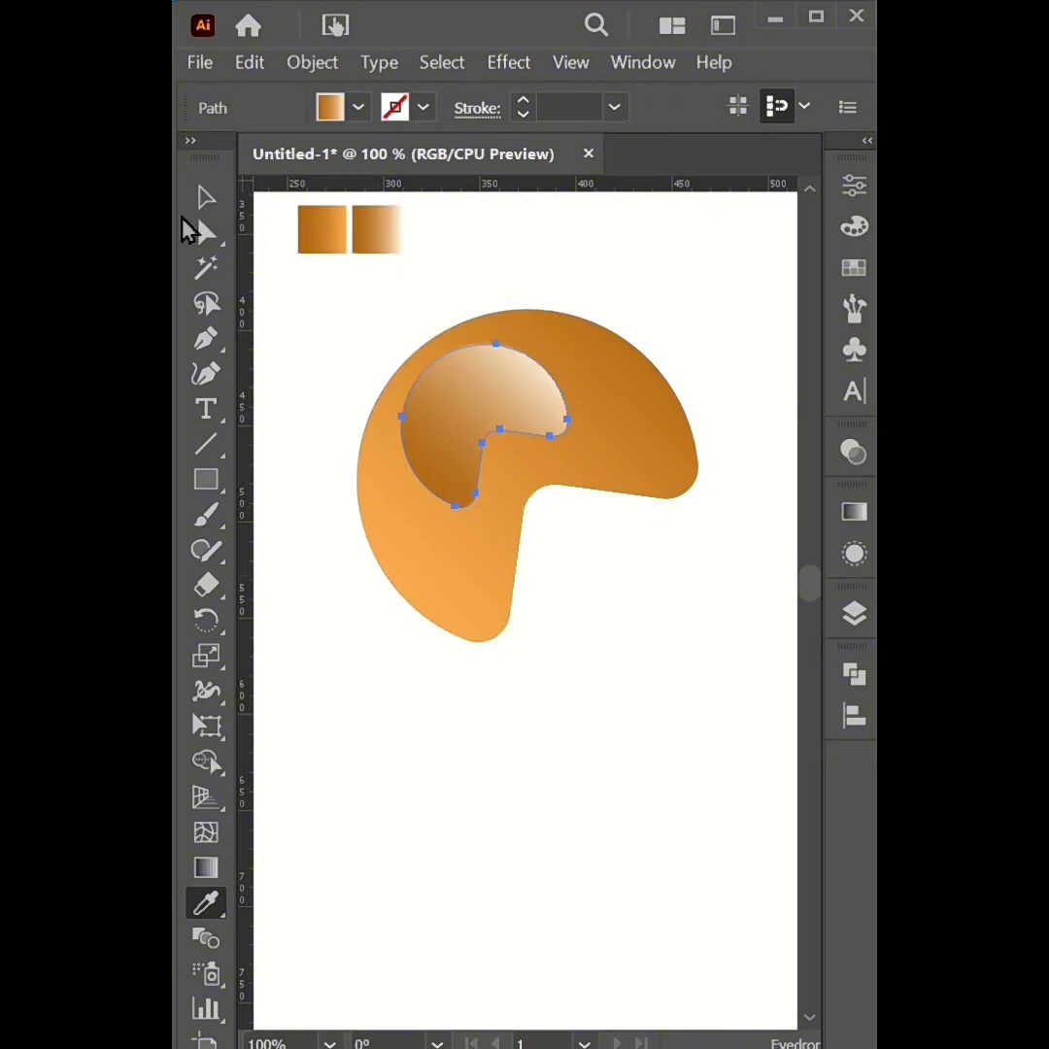
# Nudge the small light gradient shape slightly downward inside the large orange shape.
pyautogui.click(204, 199)
pyautogui.click(363, 347)
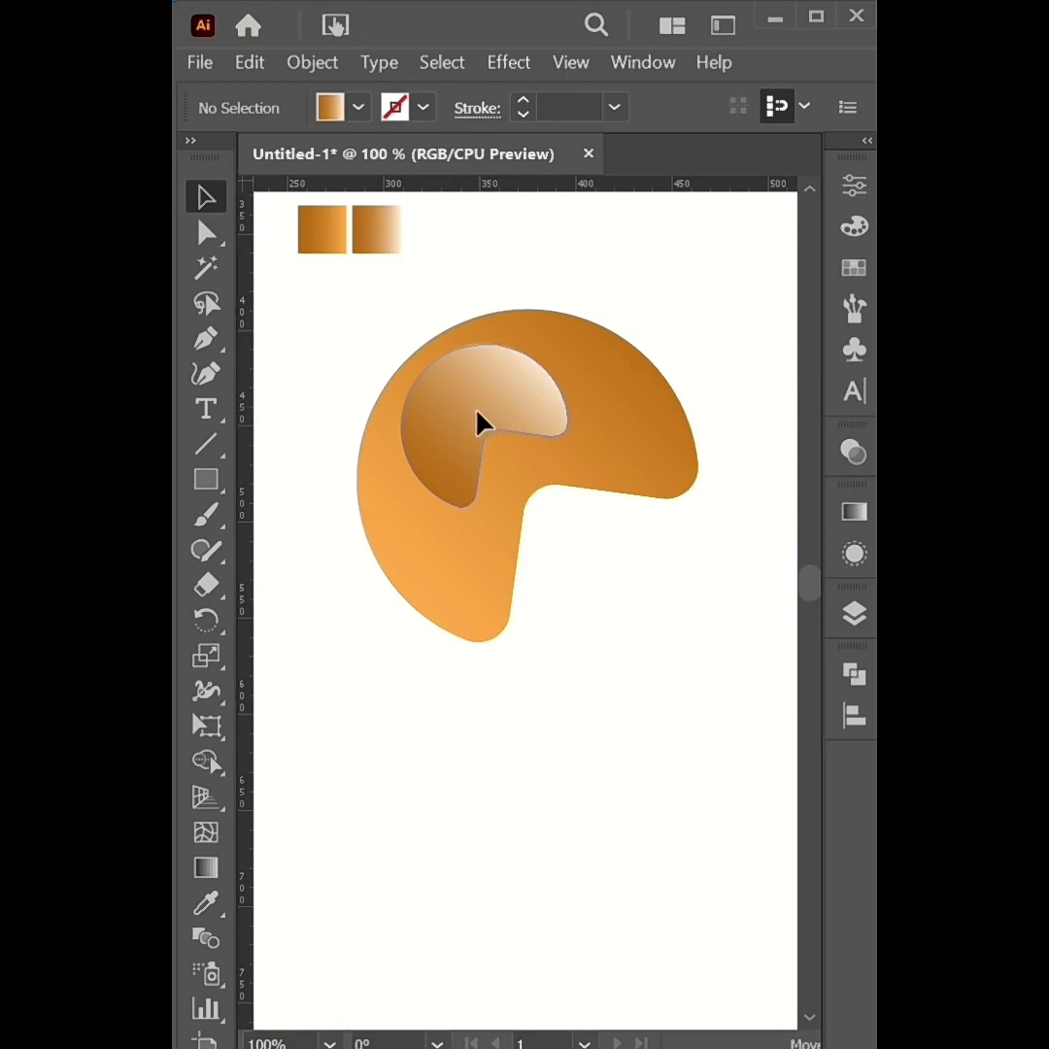
pyautogui.moveTo(476, 413); pyautogui.dragTo(483, 407)
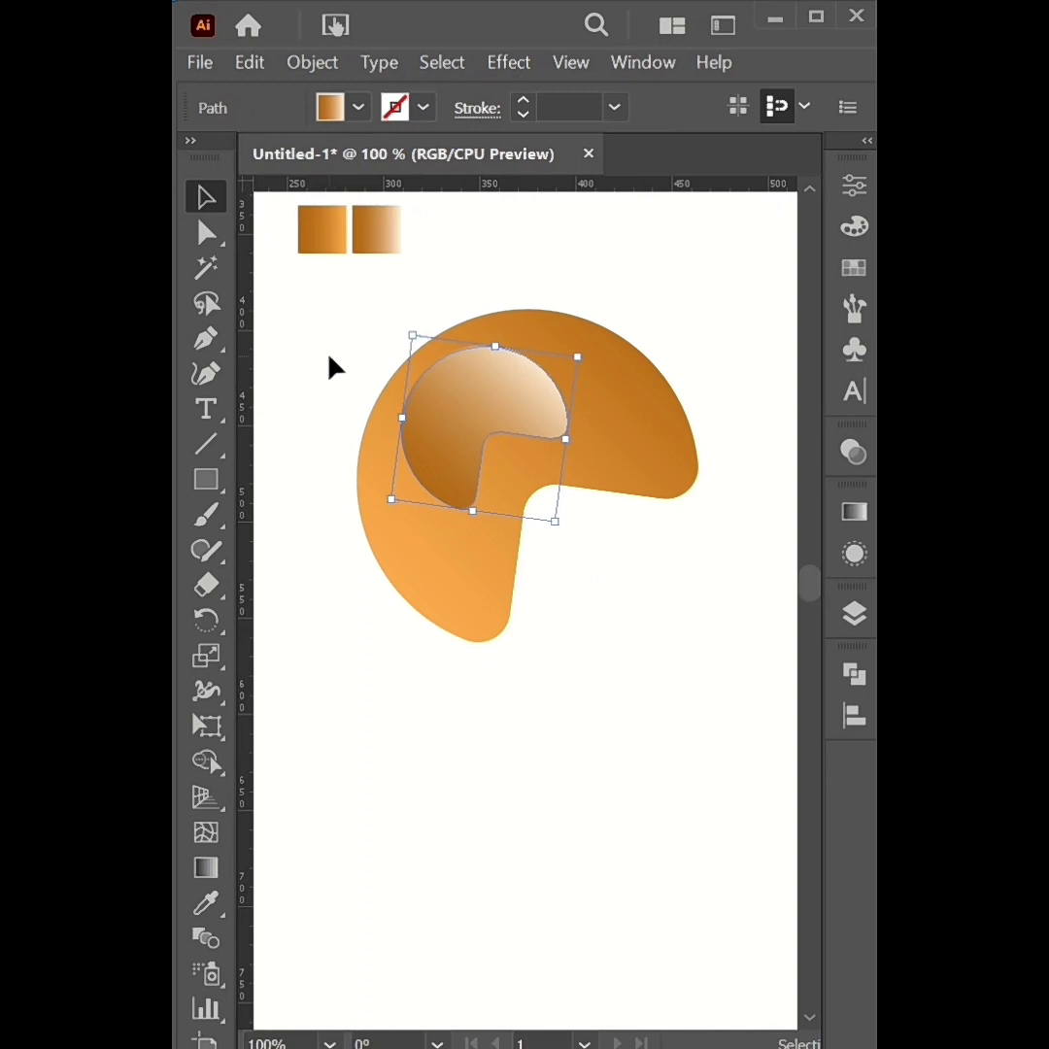
# Group the large orange shape with the small gradient shape on top of it.
pyautogui.moveTo(329, 351); pyautogui.dragTo(548, 527)
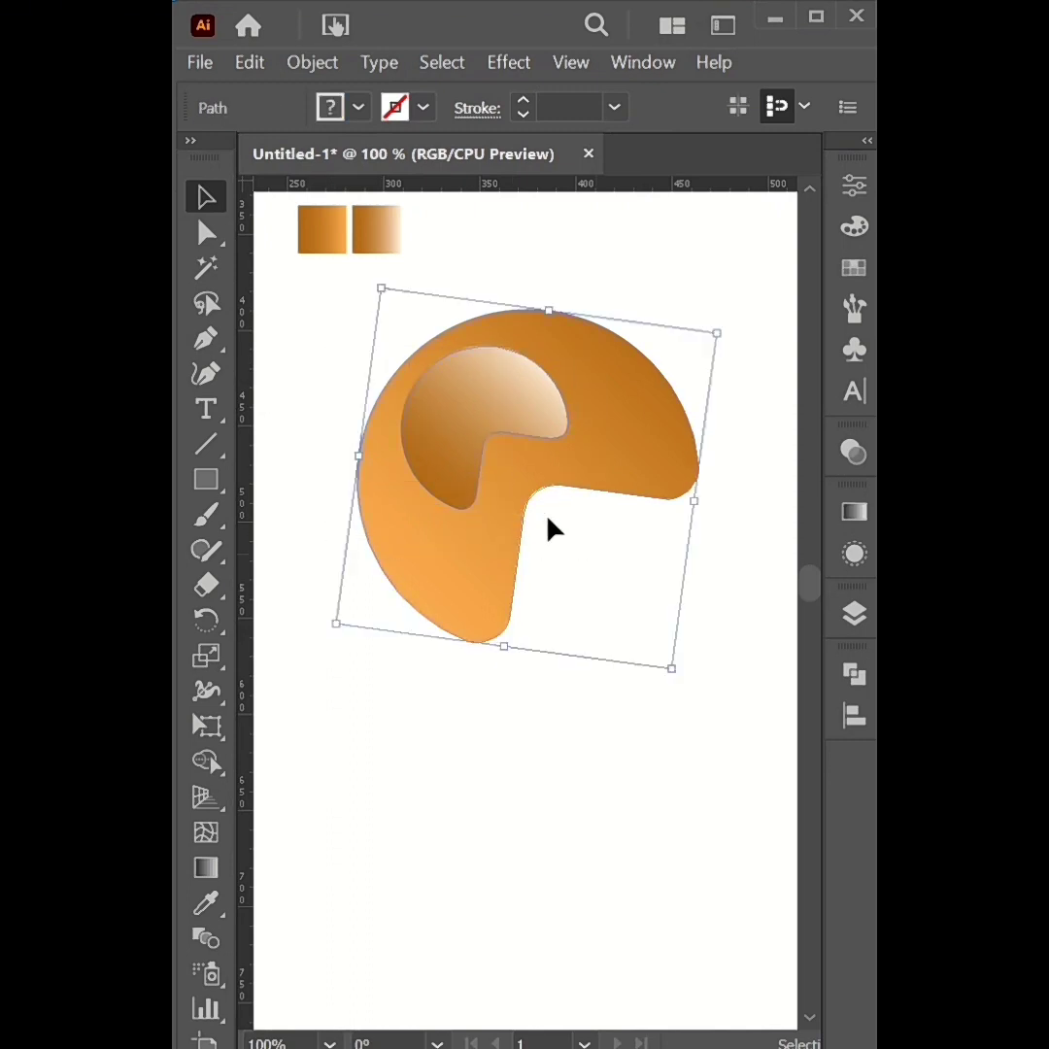
pyautogui.rightClick(463, 419)
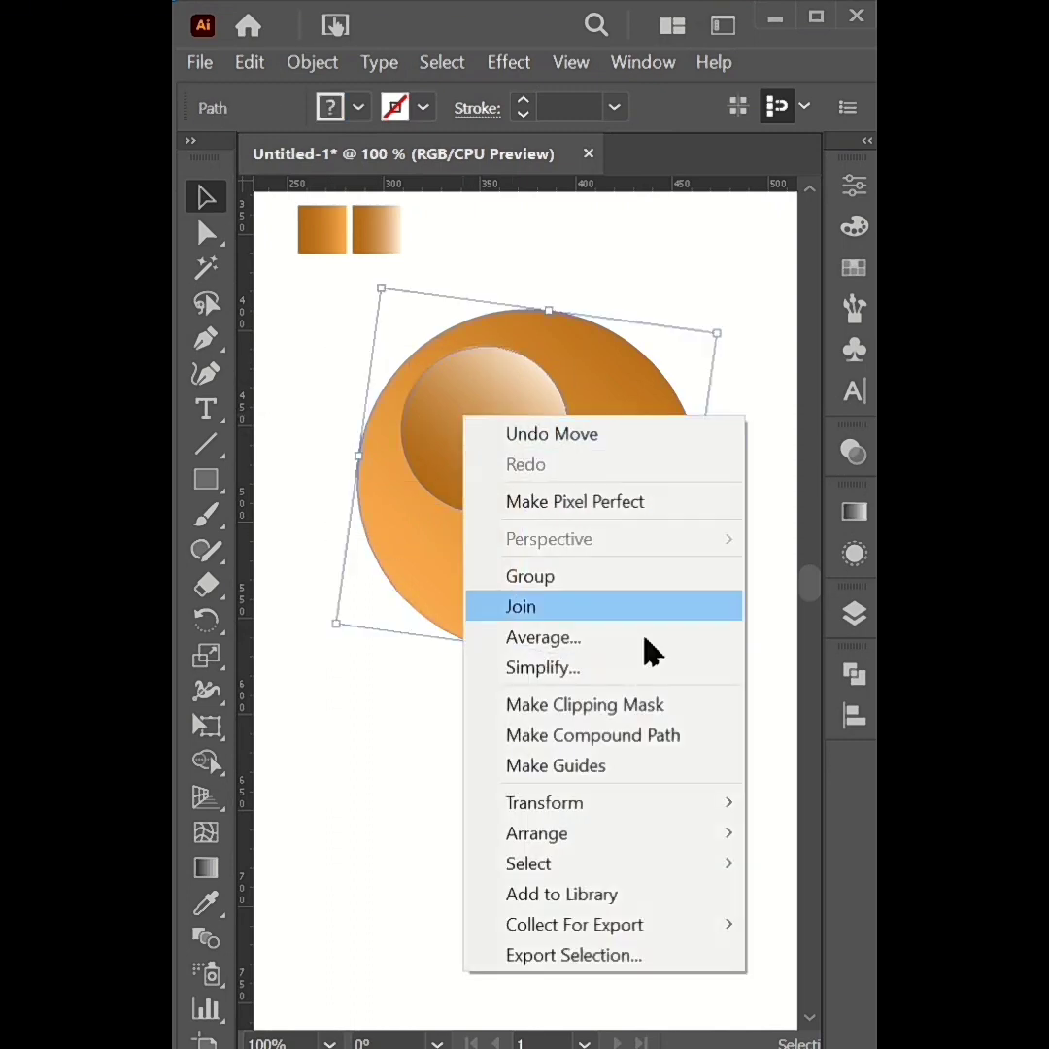
pyautogui.click(582, 594)
pyautogui.click(602, 636)
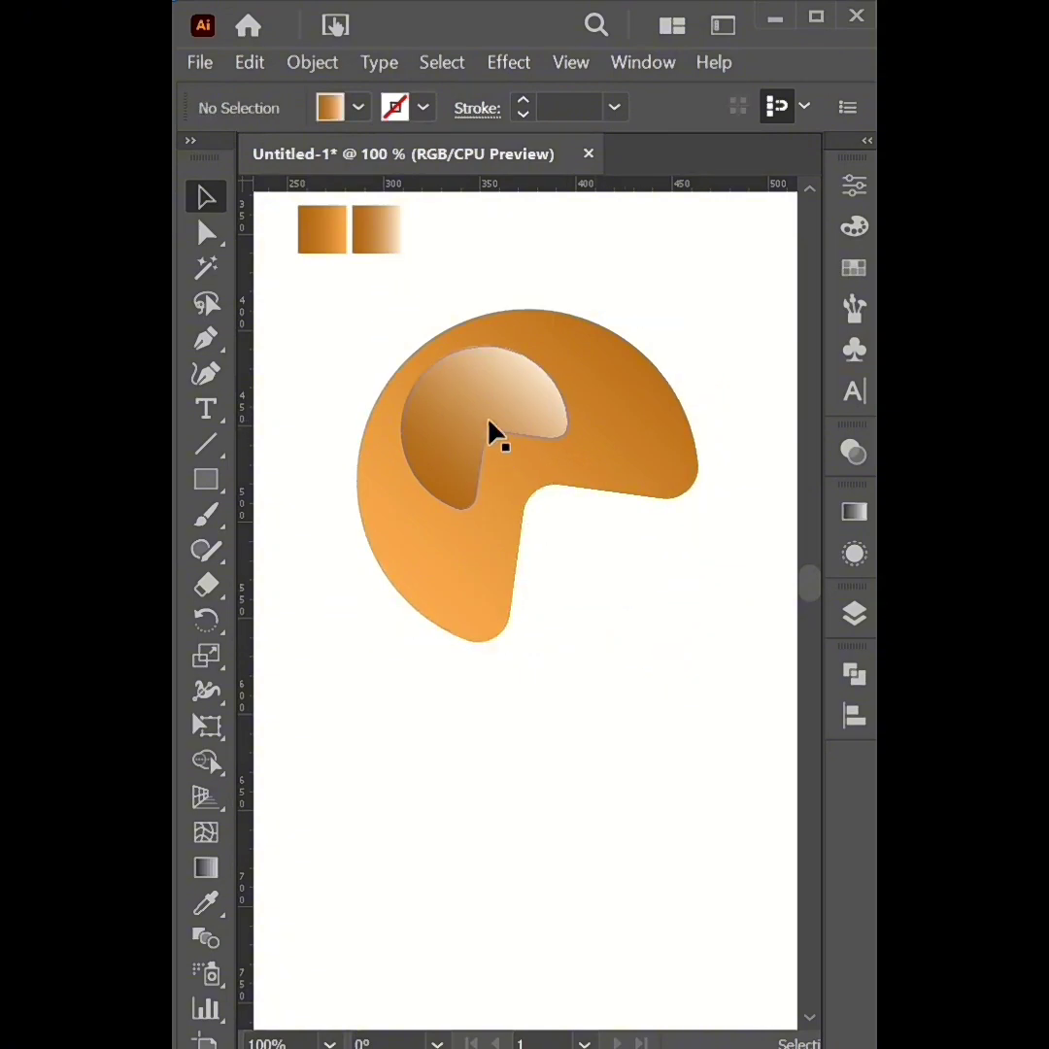
pyautogui.moveTo(490, 432); pyautogui.dragTo(514, 668)
pyautogui.hotkey('ctrl', 'z')
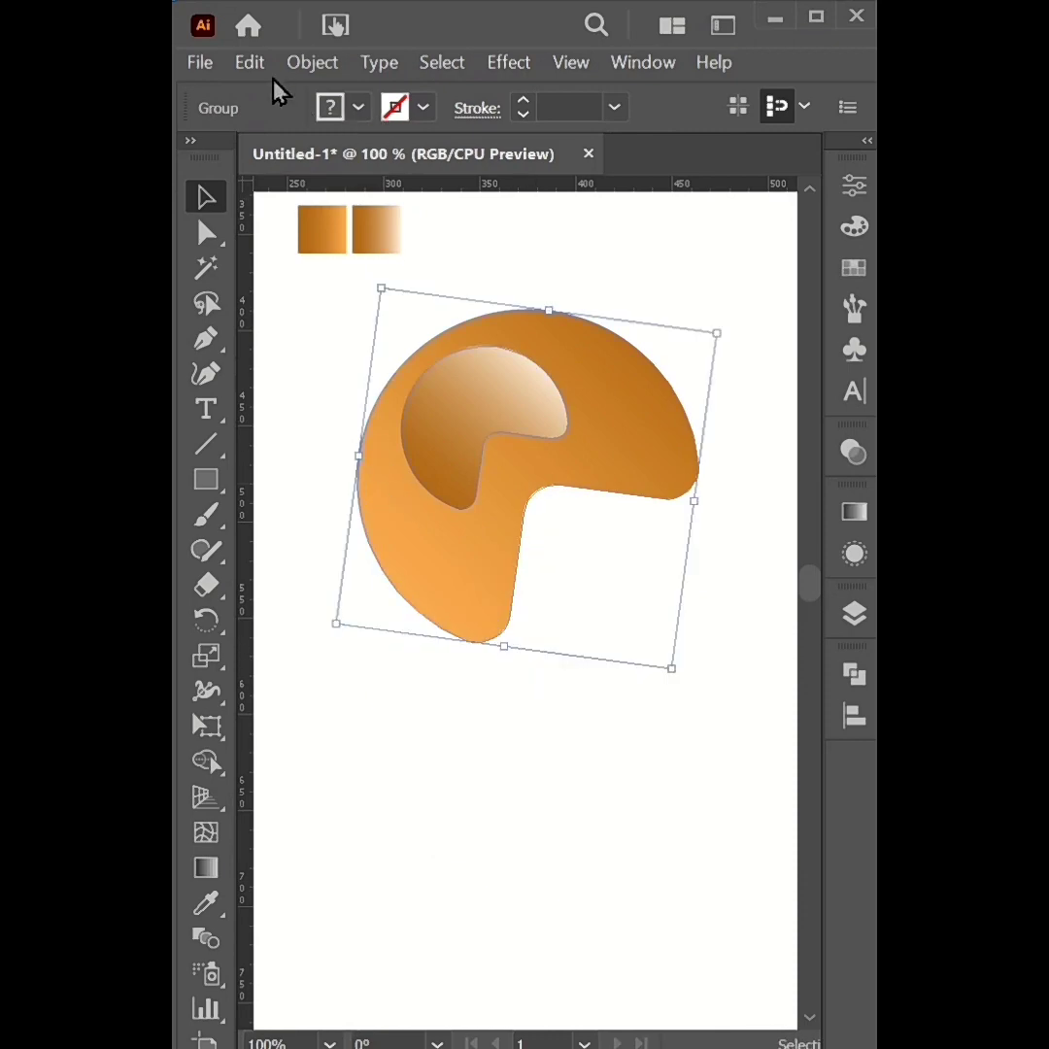
# Copy the grouped shapes and paste the duplicate in front of the original.
pyautogui.click(247, 62)
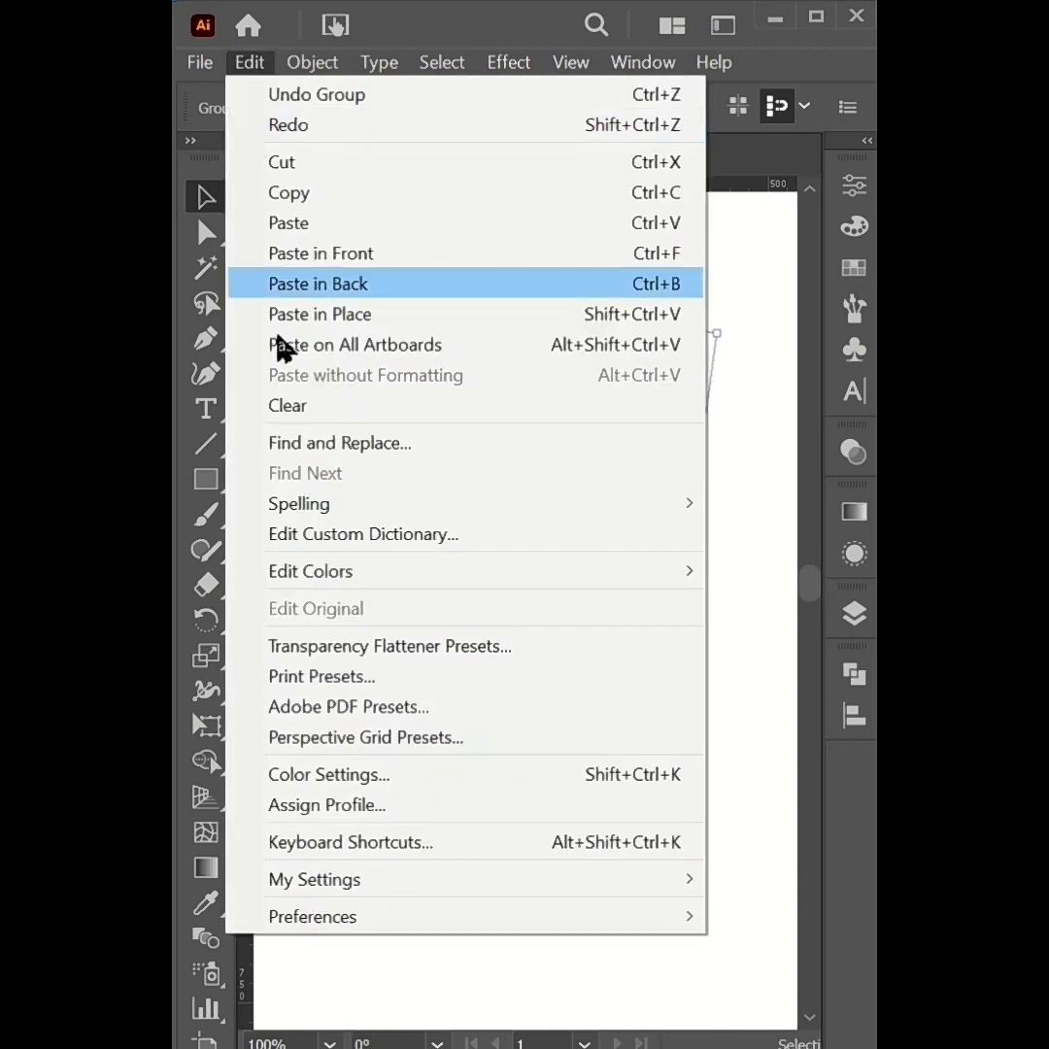
pyautogui.click(291, 204)
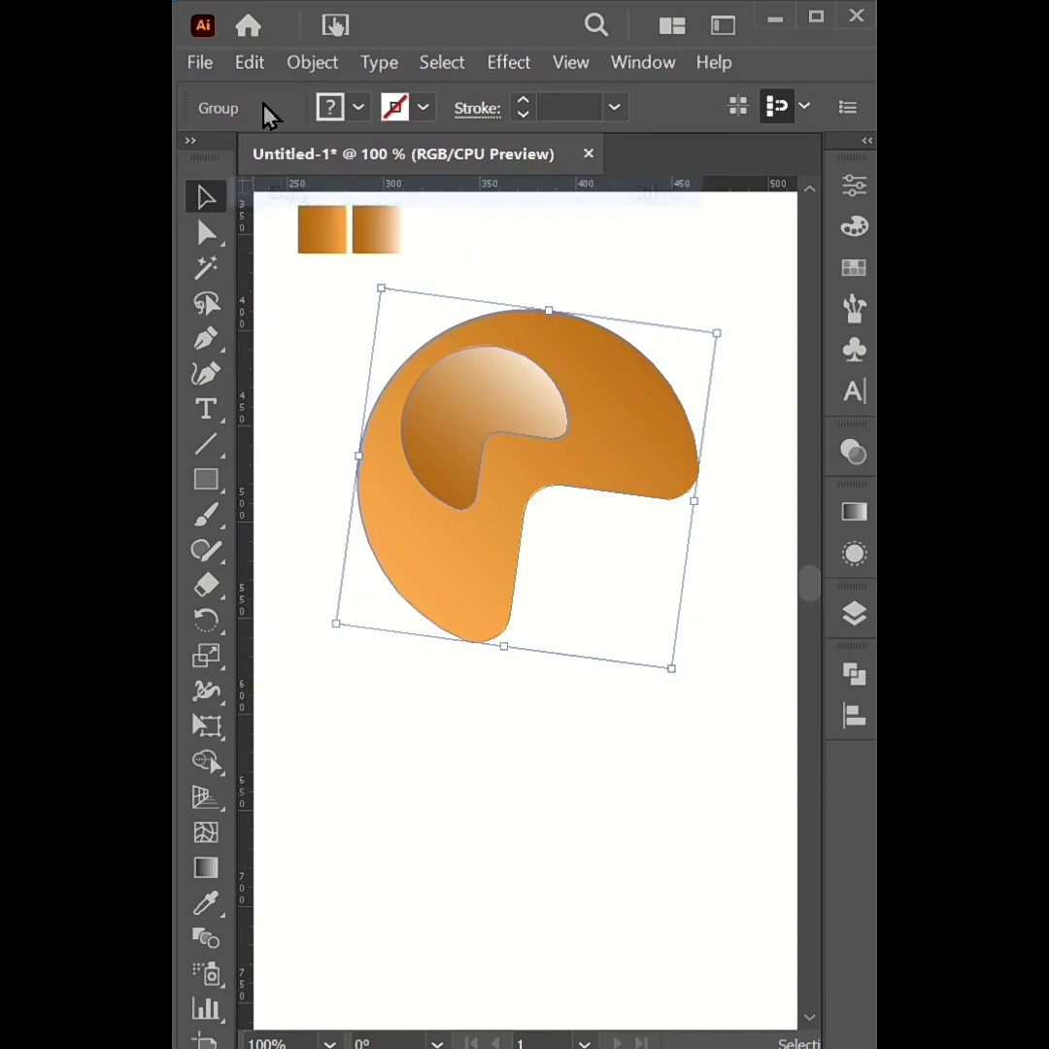
pyautogui.click(254, 64)
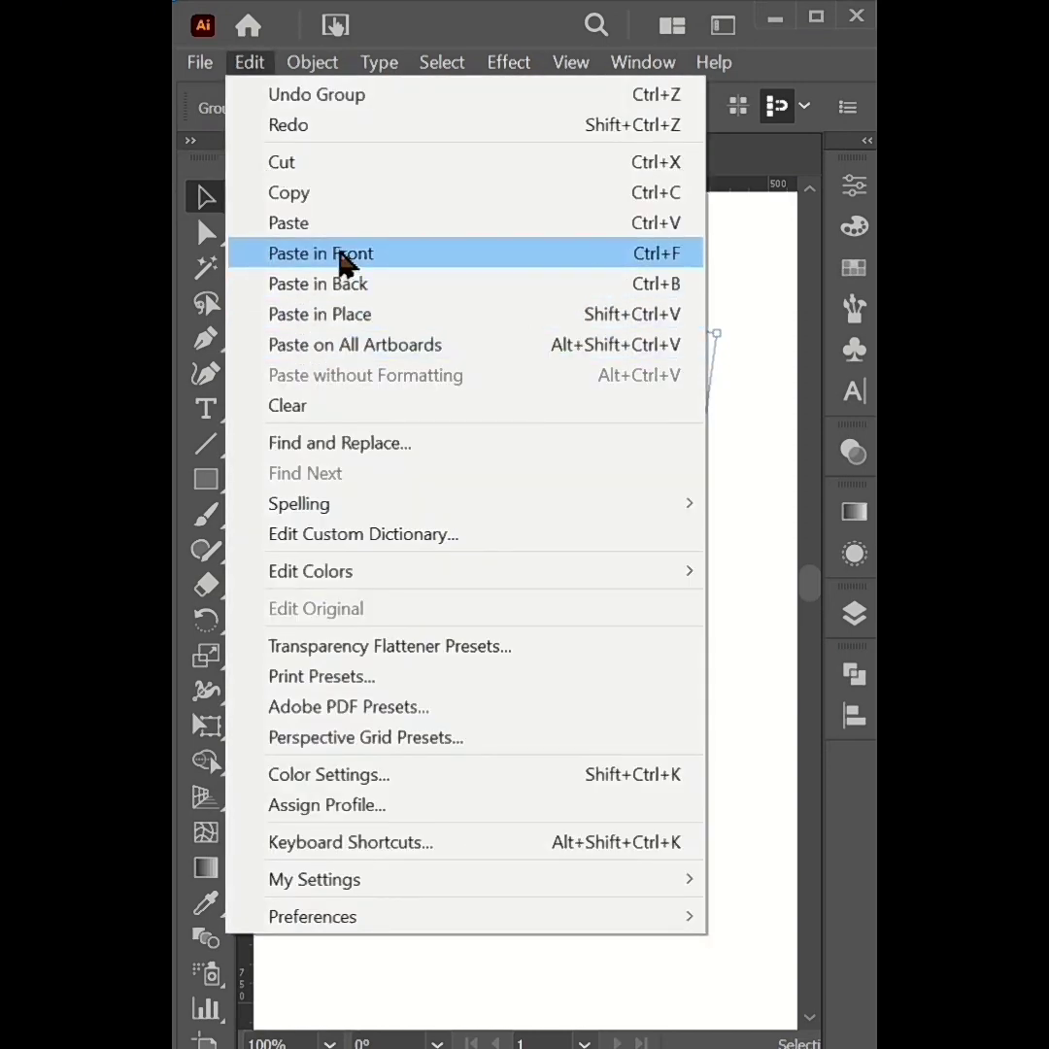
pyautogui.click(340, 255)
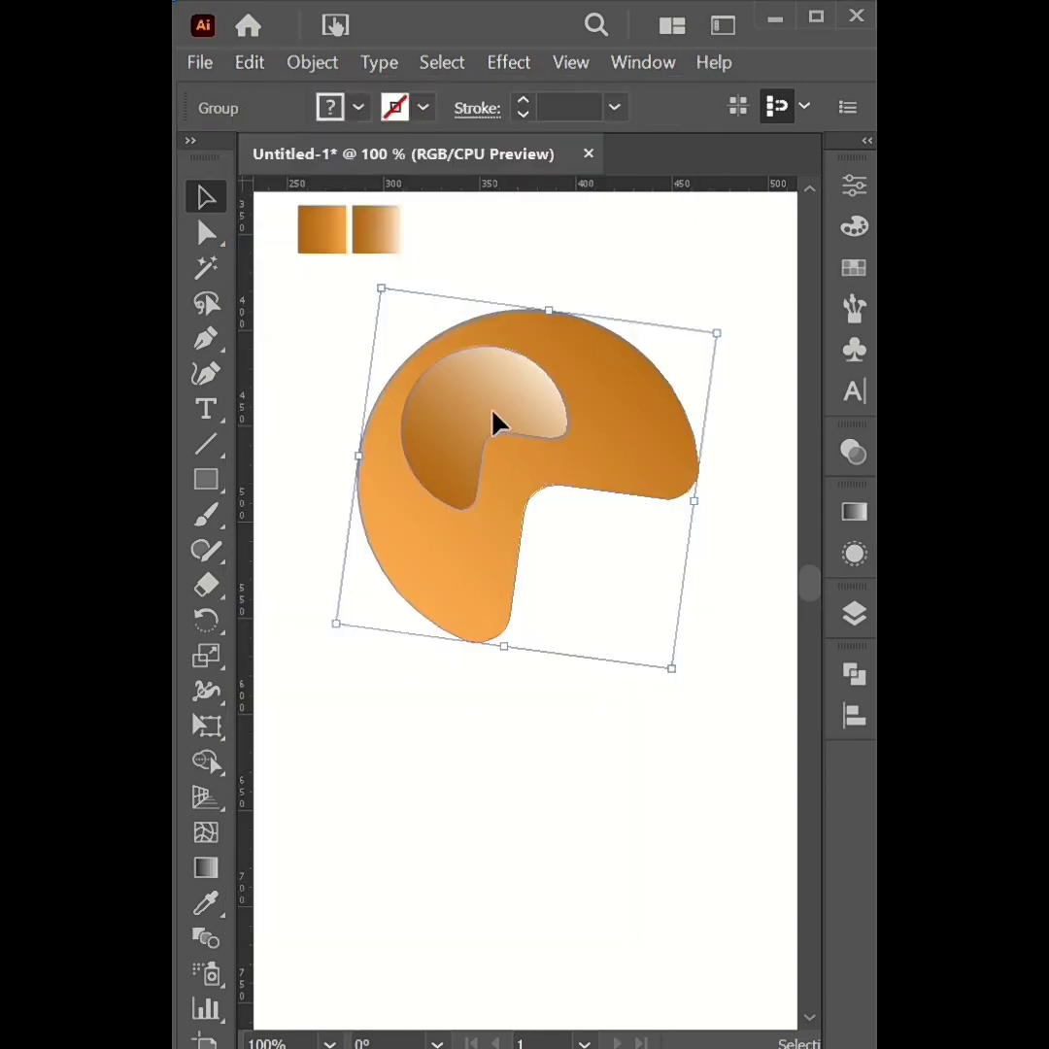
# Move the duplicate group below the original and rotate it 180 degrees, interlocking both halves into an S with a narrow, even gap.
pyautogui.moveTo(496, 421); pyautogui.dragTo(495, 641)
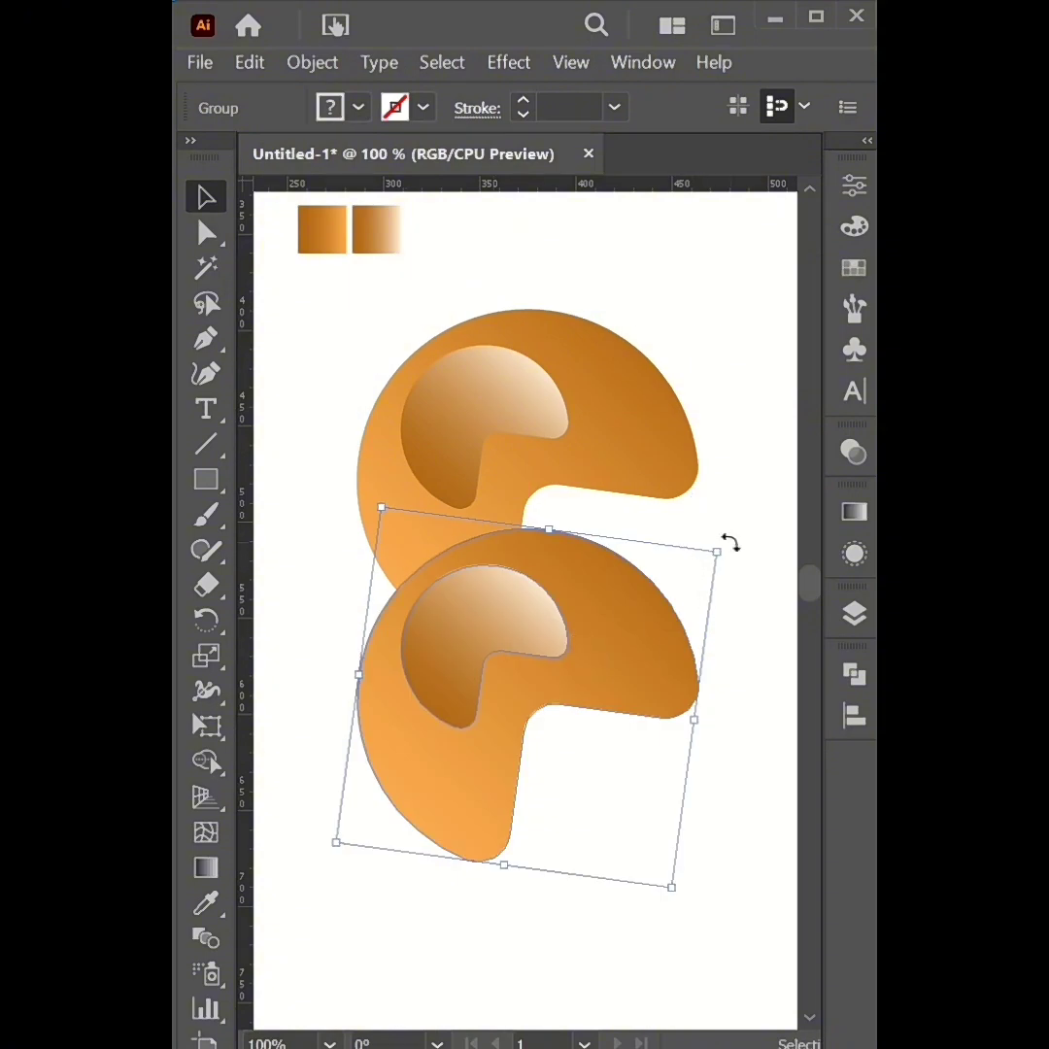
pyautogui.moveTo(730, 541); pyautogui.dragTo(375, 779)
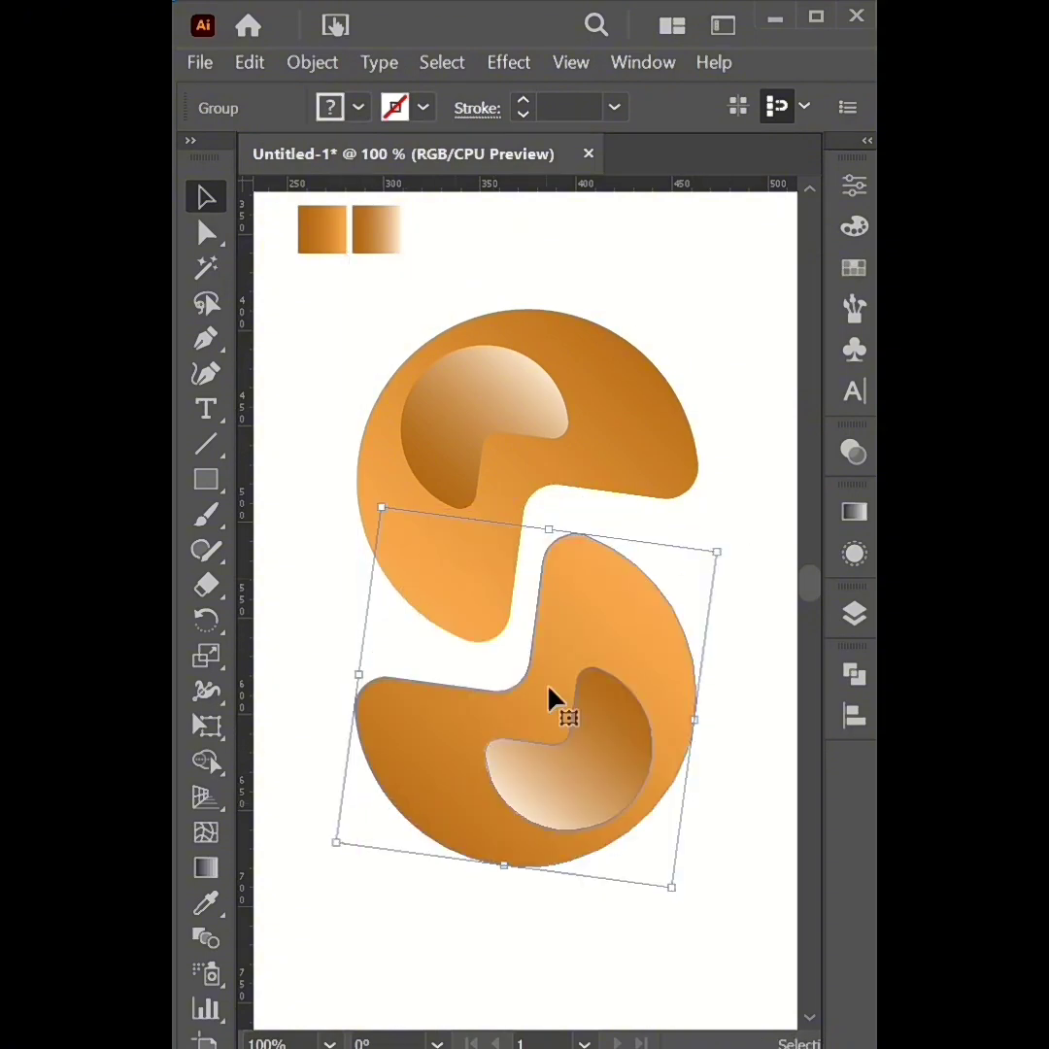
pyautogui.moveTo(614, 619); pyautogui.dragTo(614, 593)
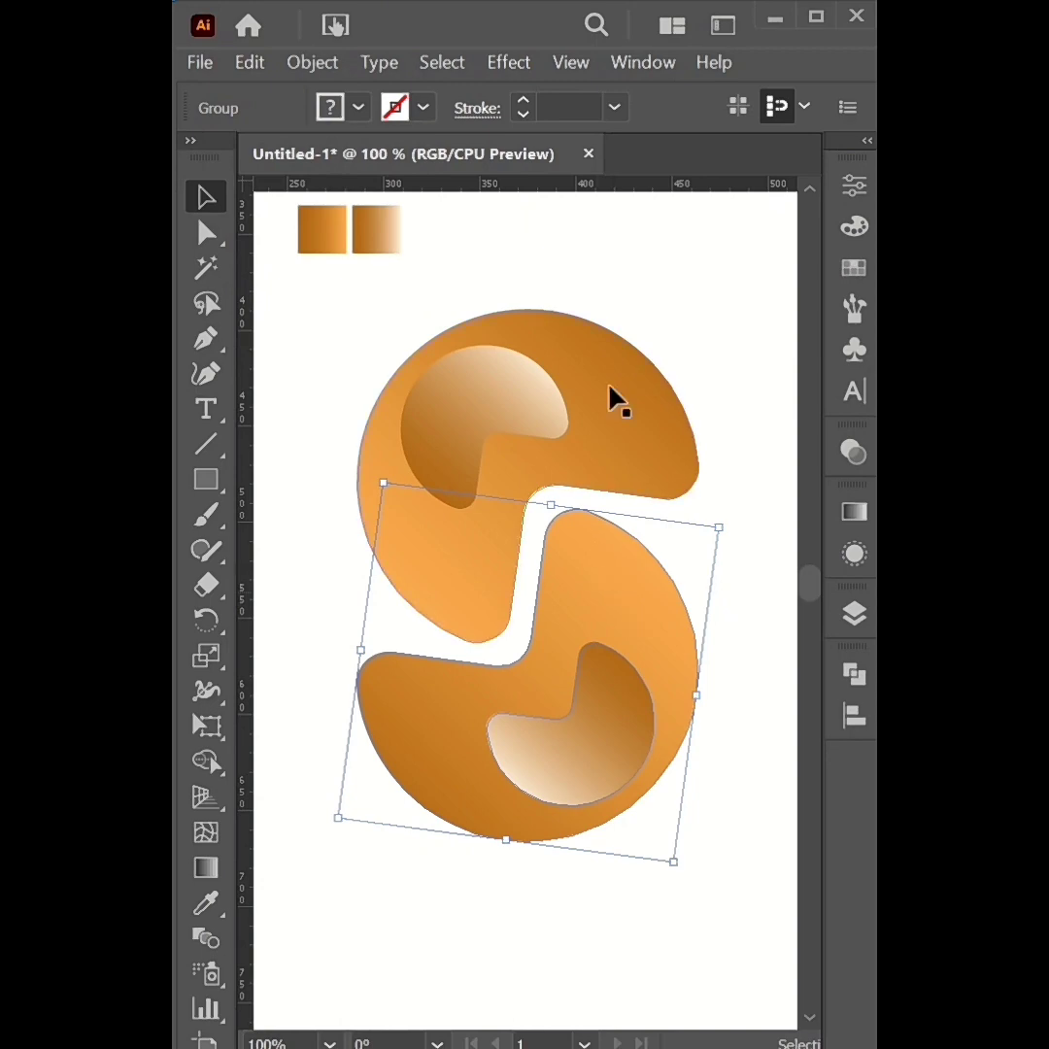
pyautogui.click(700, 321)
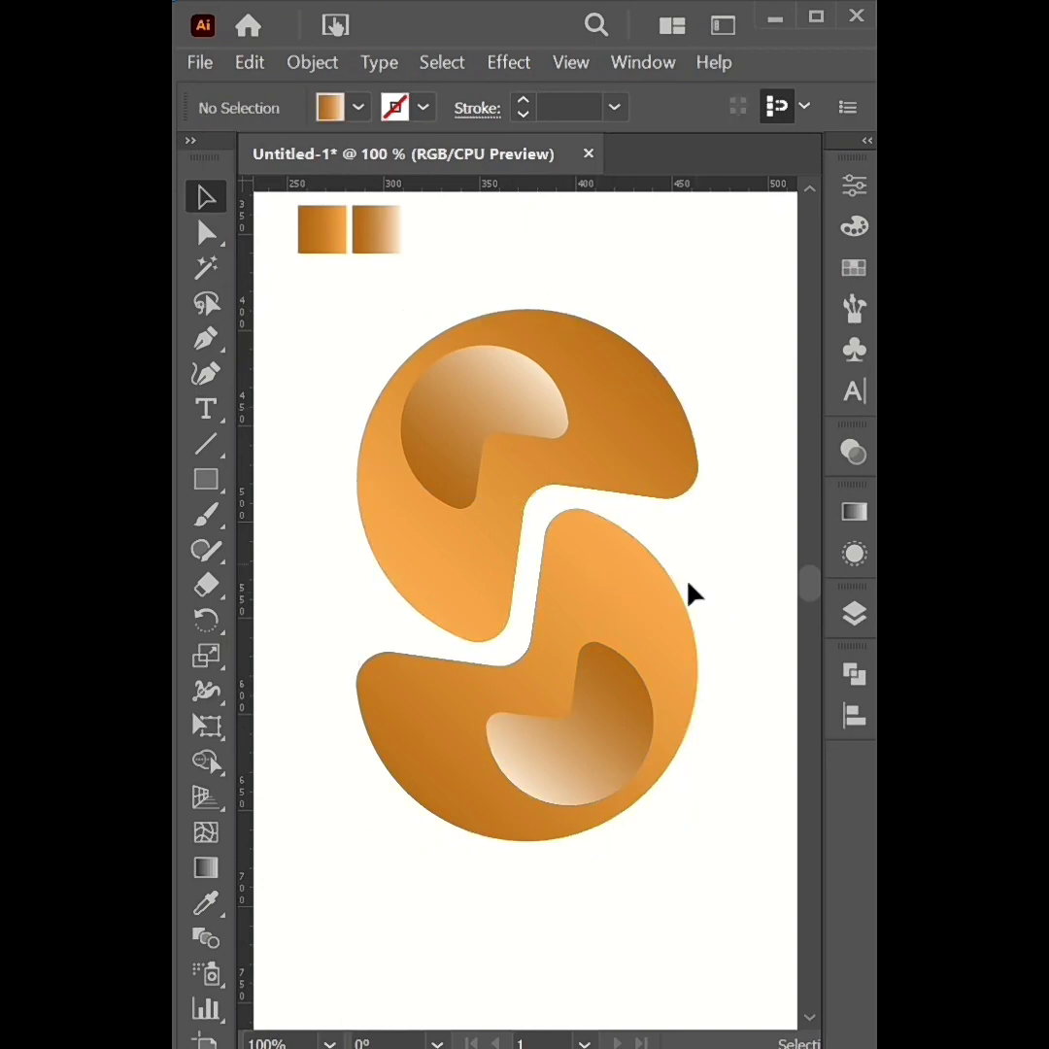
# Delete the two gradient swatch squares above the S graphic.
pyautogui.scroll(-1, 572, 507)
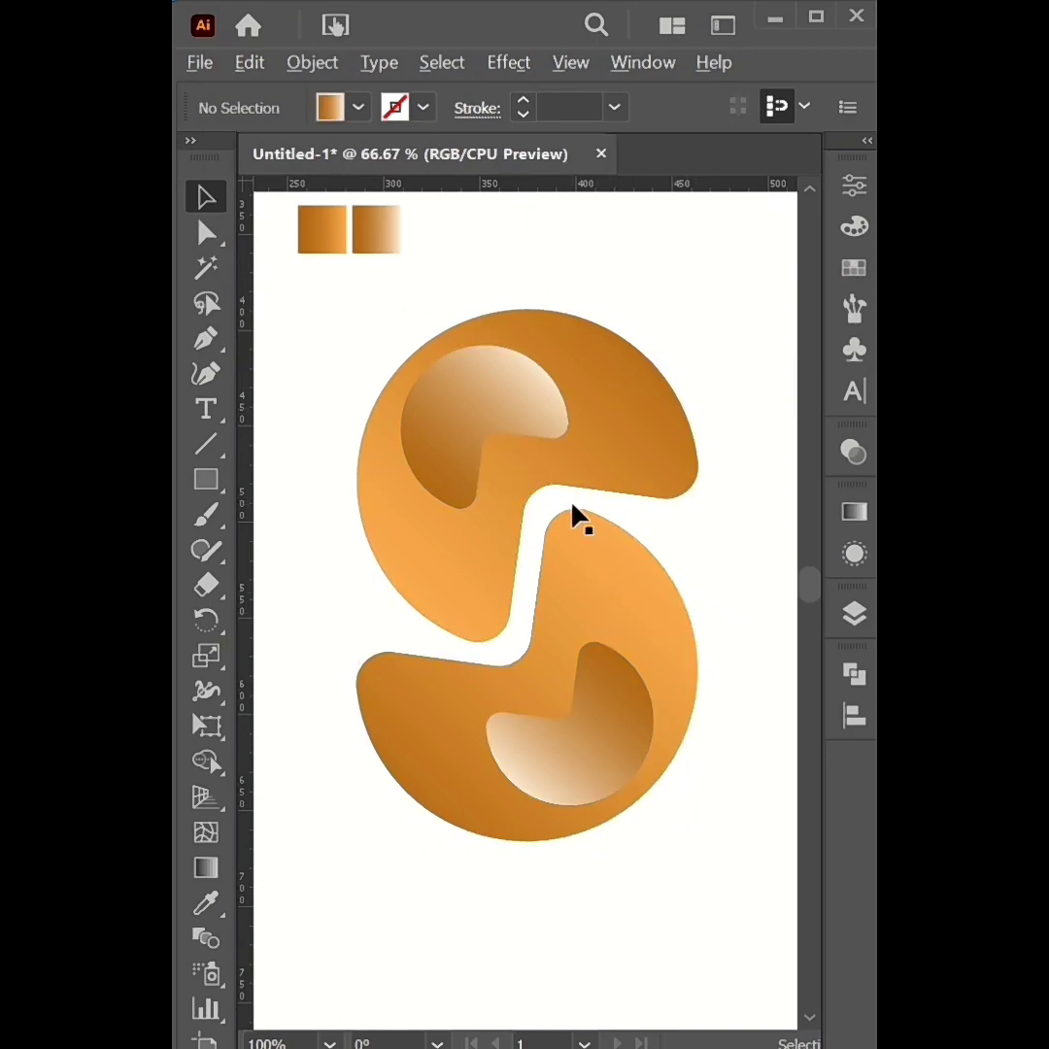
pyautogui.scroll(1, 611, 609)
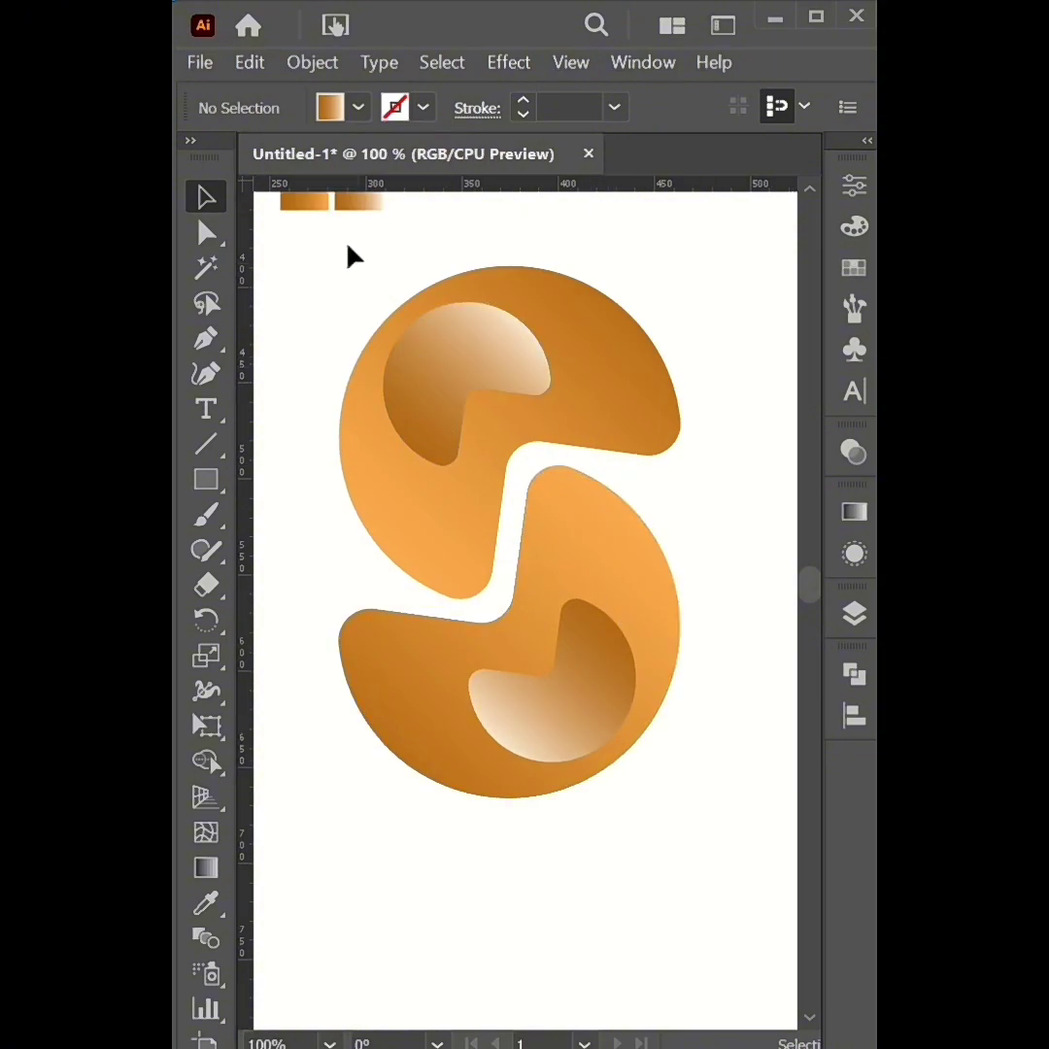
pyautogui.moveTo(573, 322); pyautogui.dragTo(601, 618)
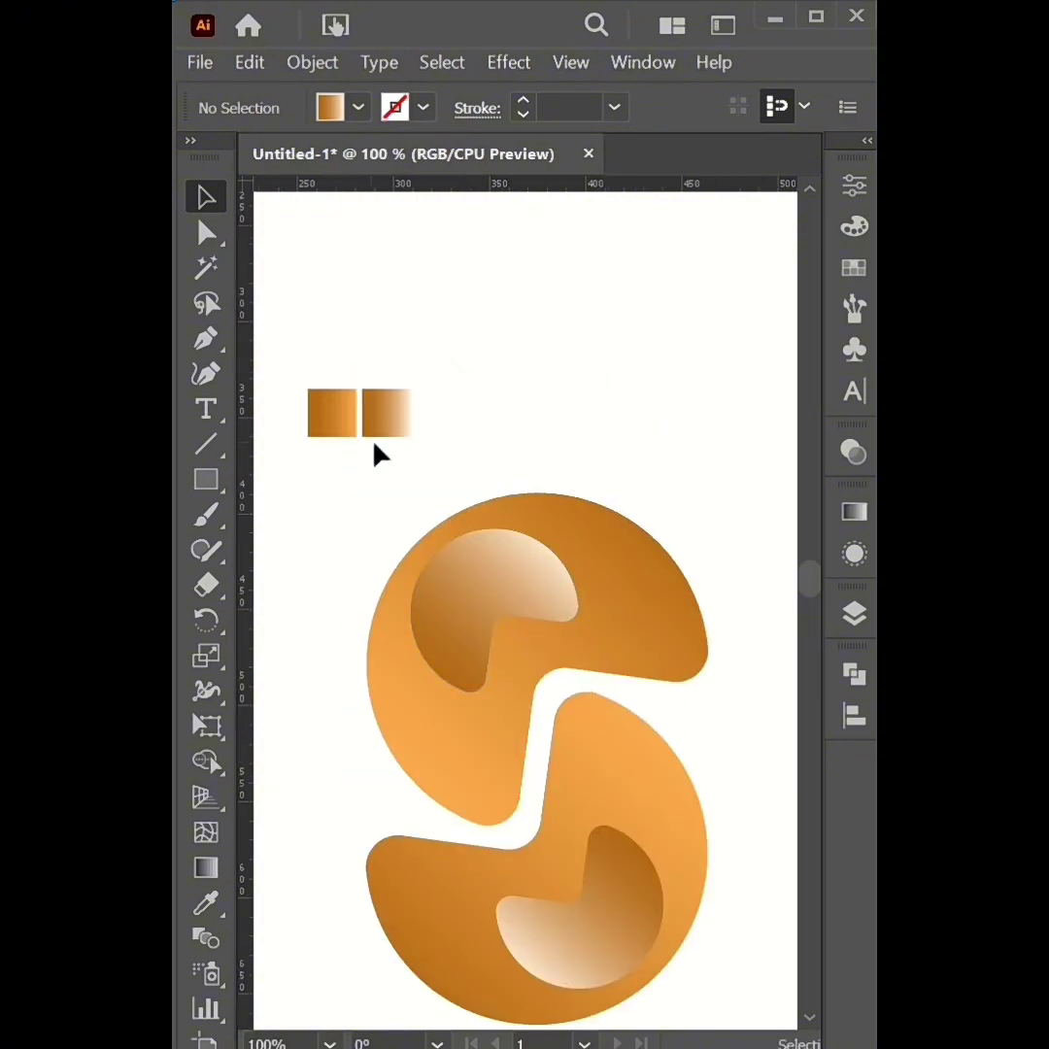
pyautogui.moveTo(457, 472); pyautogui.dragTo(303, 355)
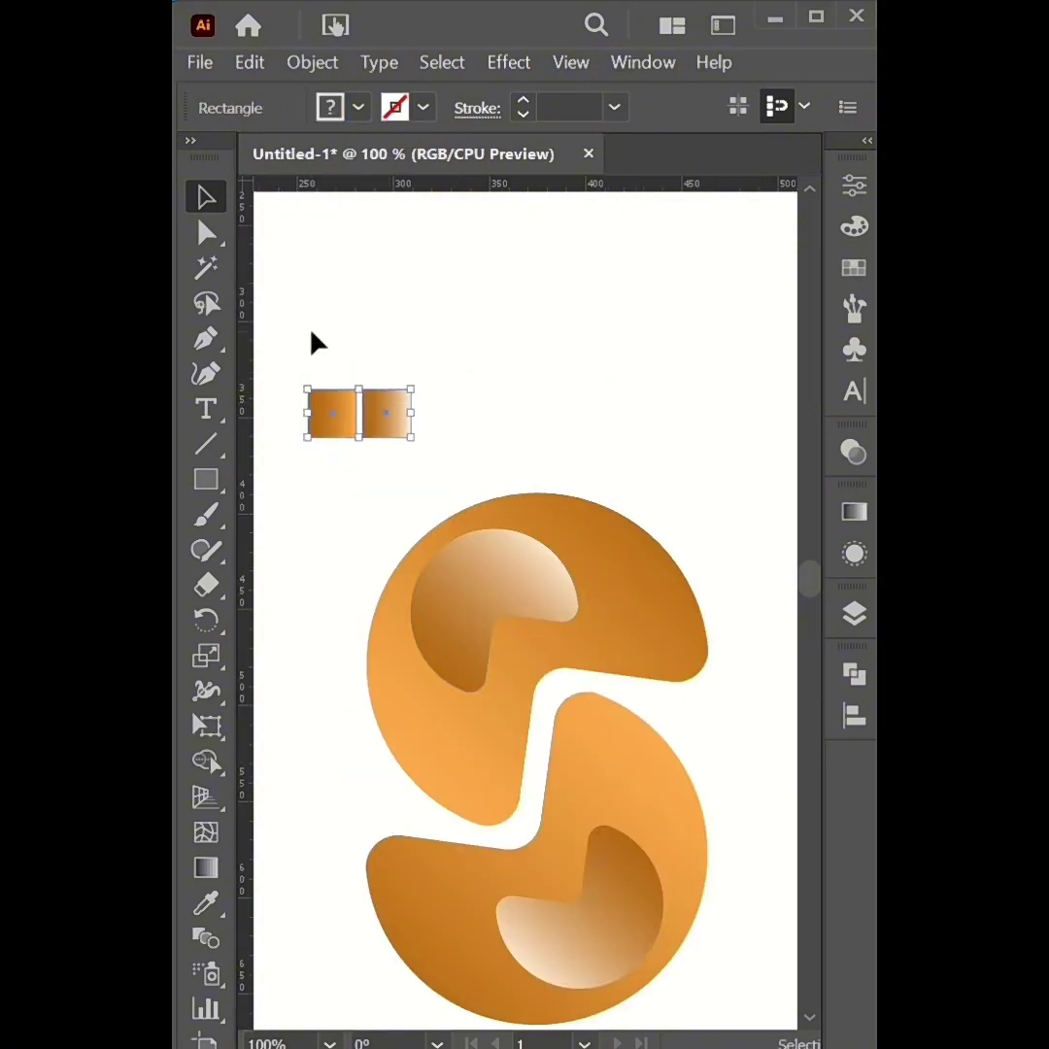
pyautogui.press('Delete')
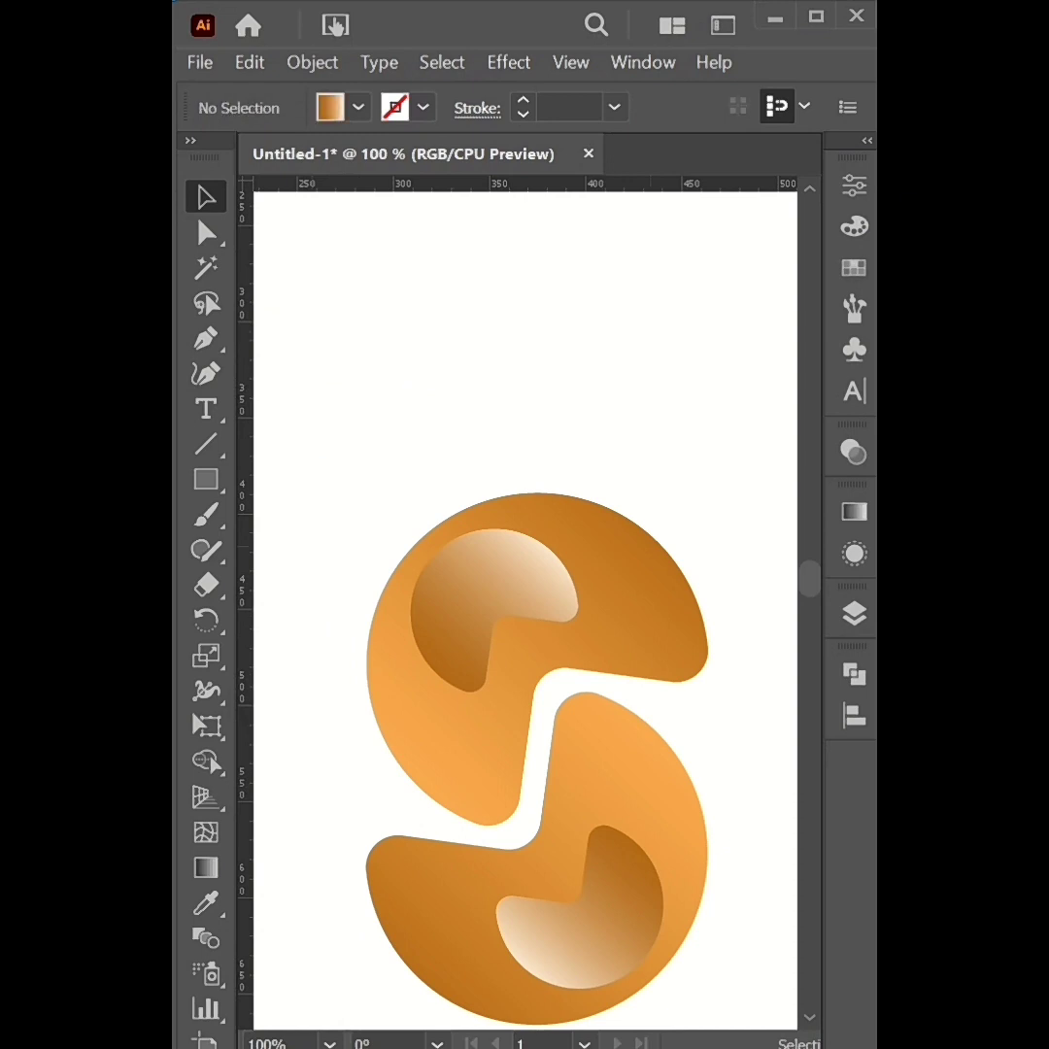
# Examine the S graphic close up and as a whole, checking the gap and the gradients of both halves.
pyautogui.moveTo(543, 733); pyautogui.dragTo(528, 541)
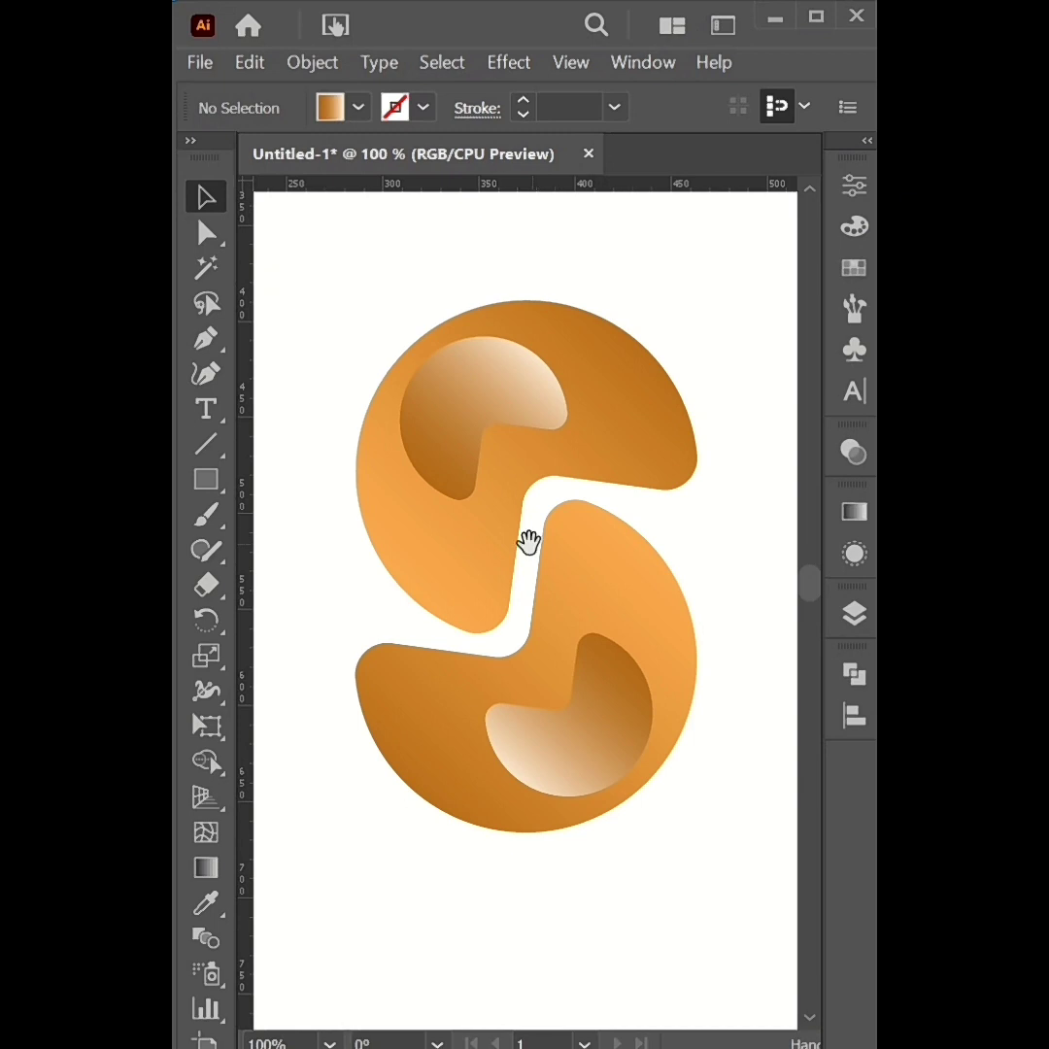
pyautogui.scroll(1, 765, 588)
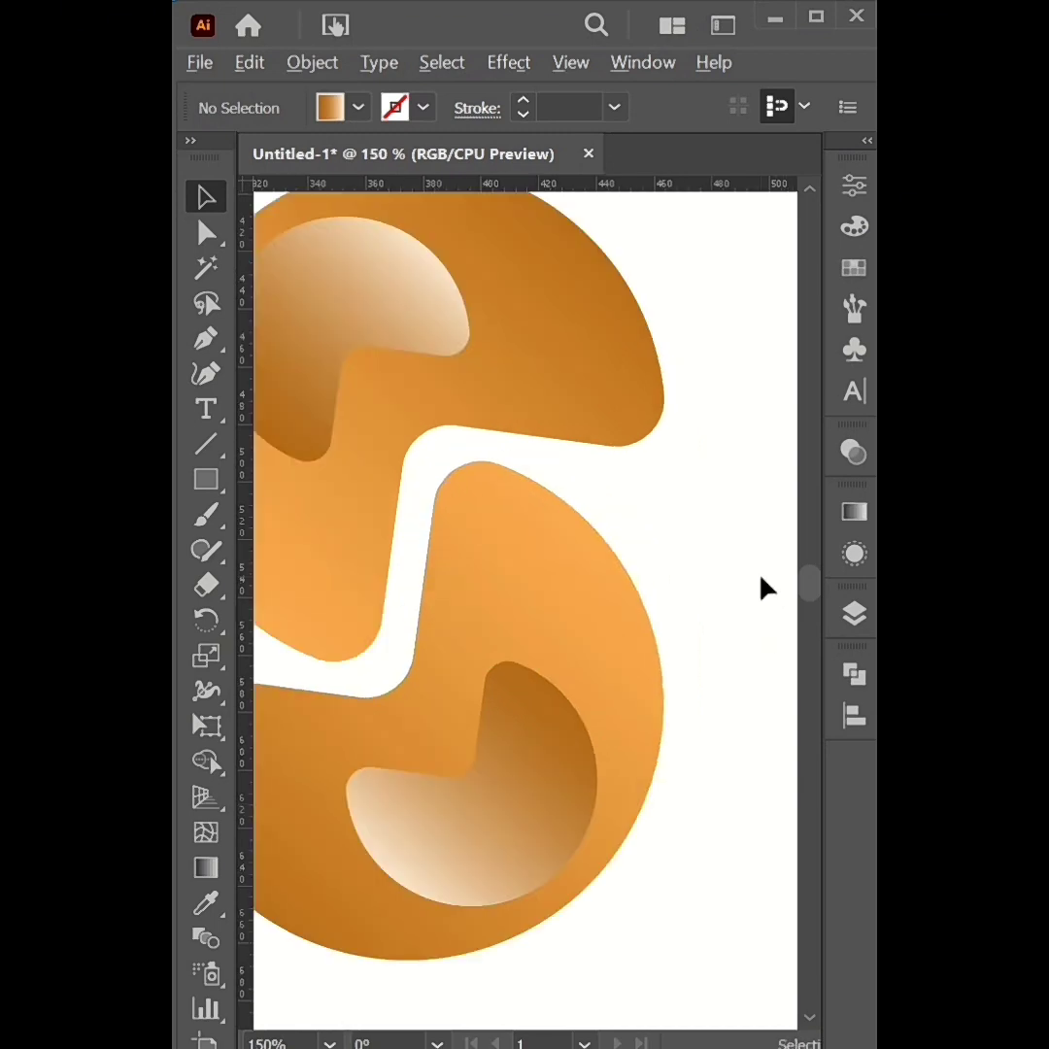
pyautogui.moveTo(484, 589); pyautogui.dragTo(587, 578)
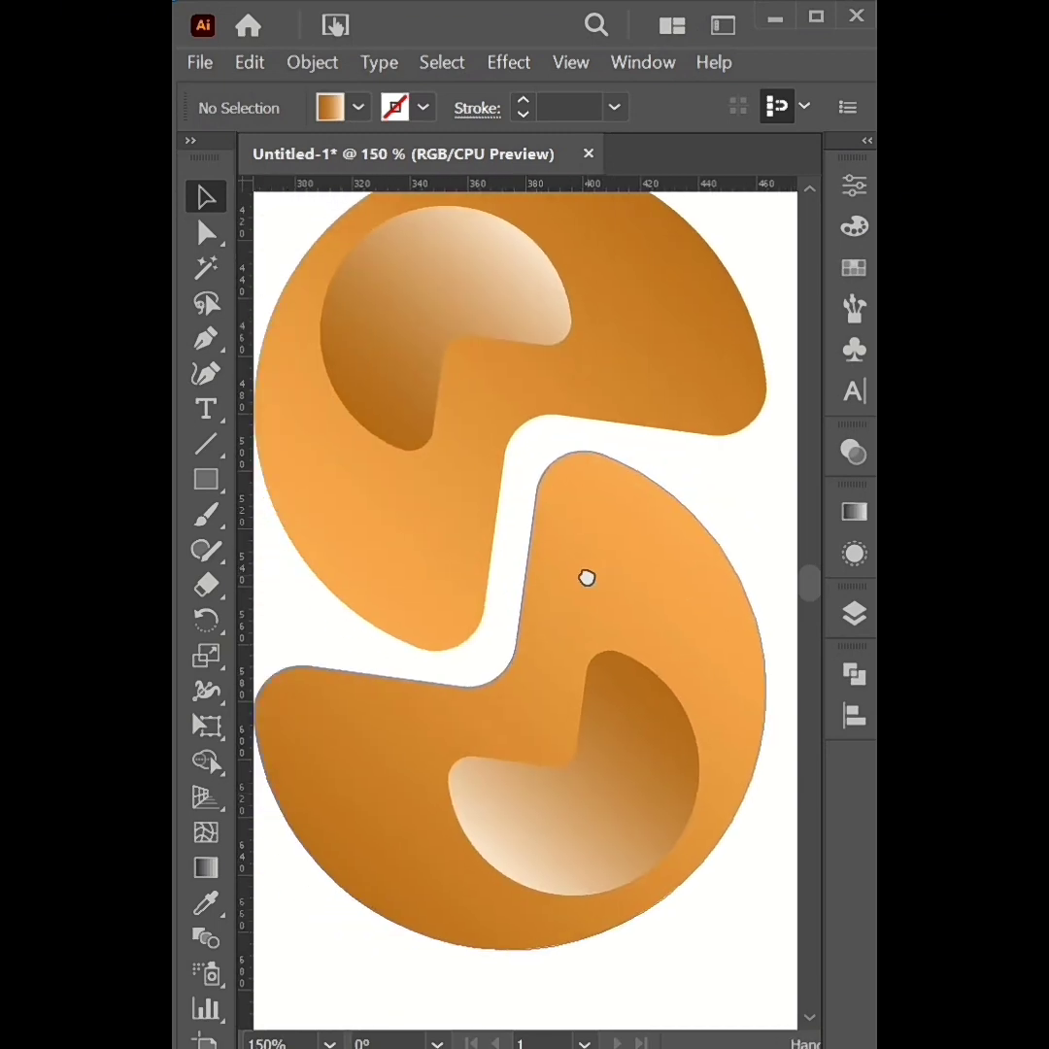
pyautogui.scroll(-1, 461, 554)
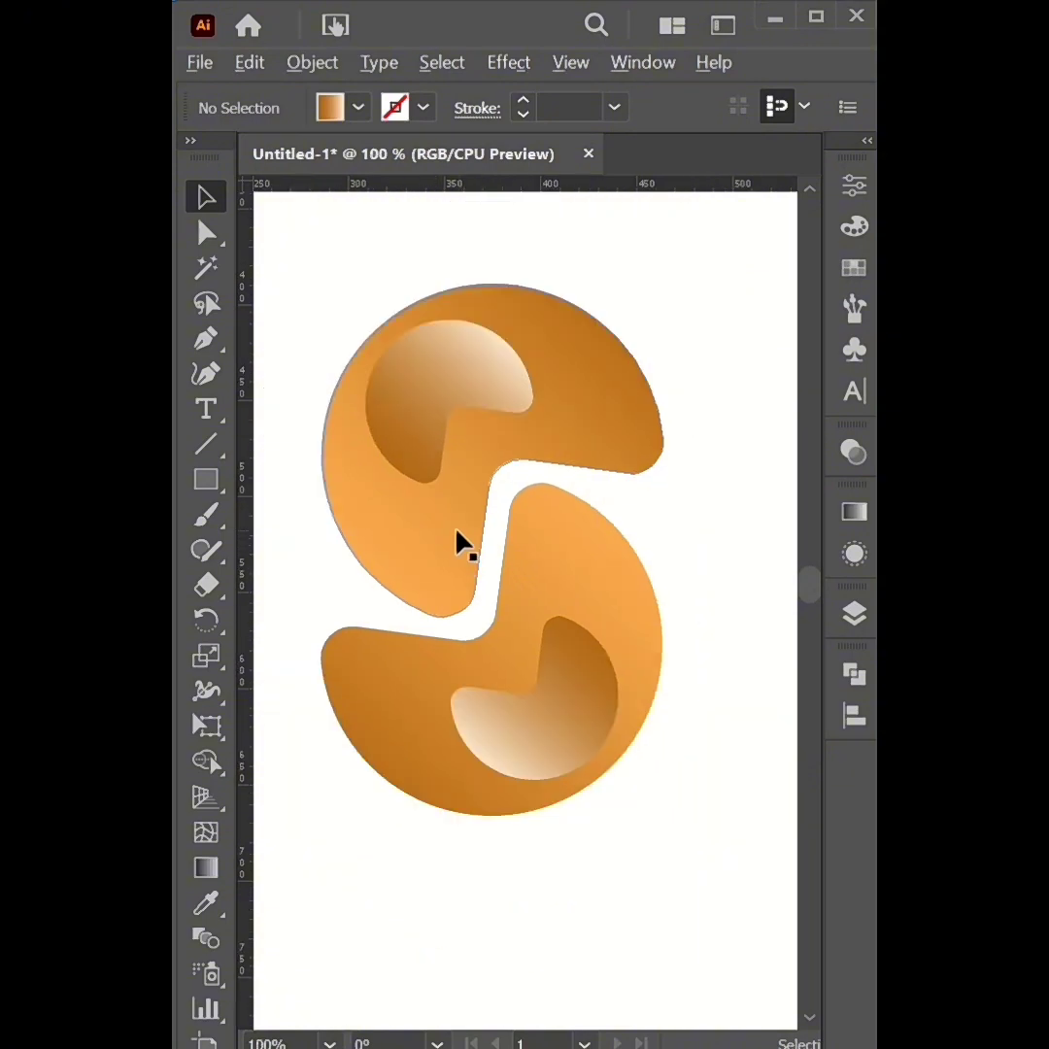
pyautogui.scroll(-1, 459, 543)
pyautogui.scroll(1, 484, 453)
pyautogui.scroll(-1, 485, 452)
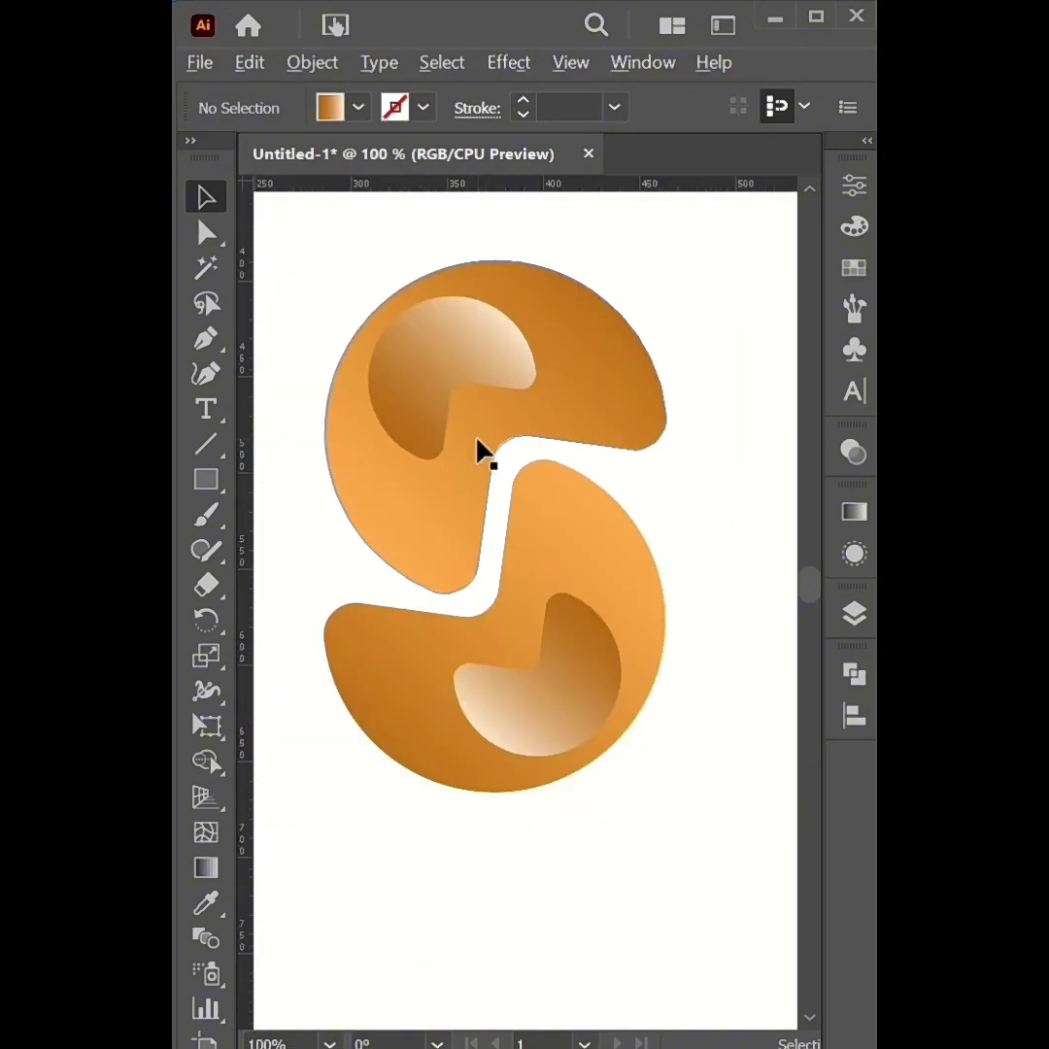
pyautogui.scroll(1, 512, 378)
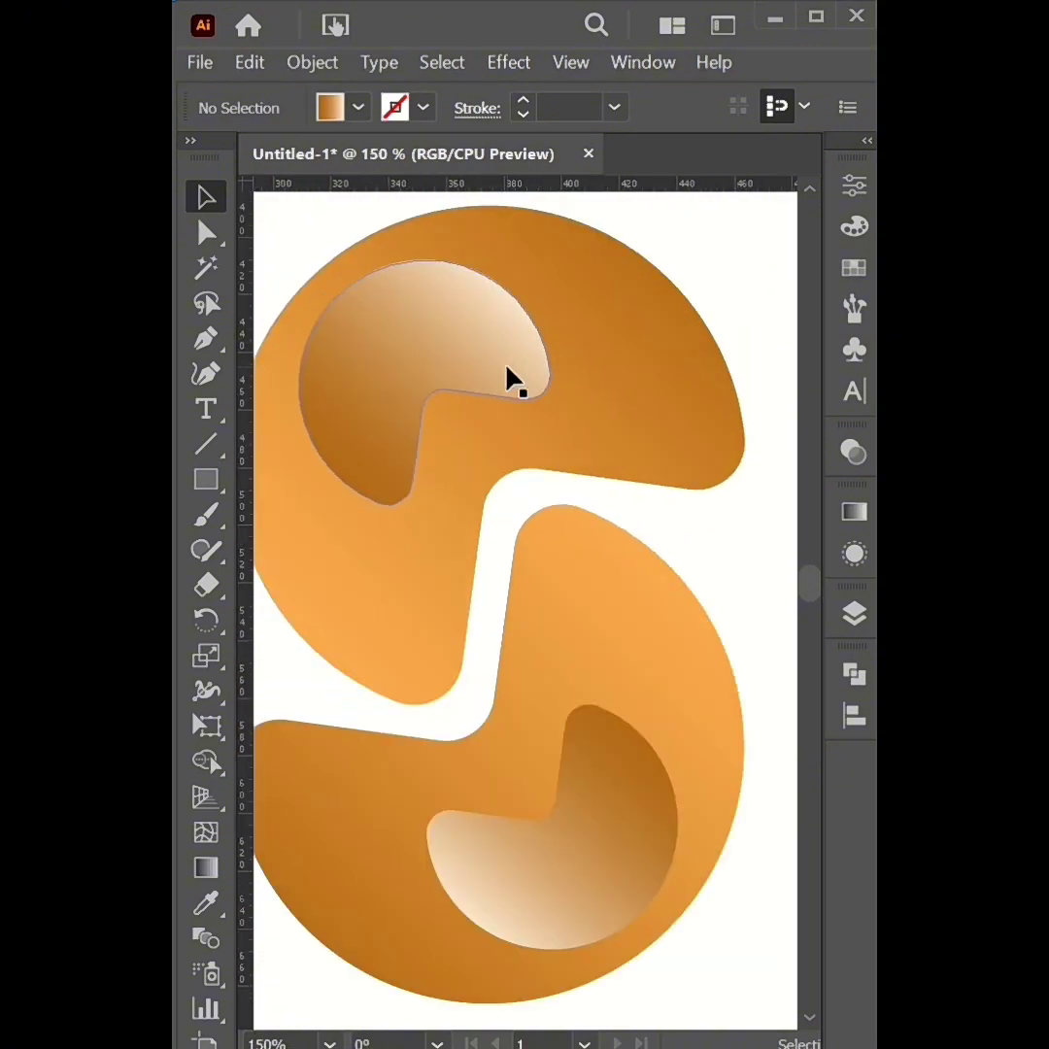
pyautogui.scroll(-1, 512, 379)
pyautogui.scroll(1, 511, 378)
pyautogui.scroll(-1, 511, 378)
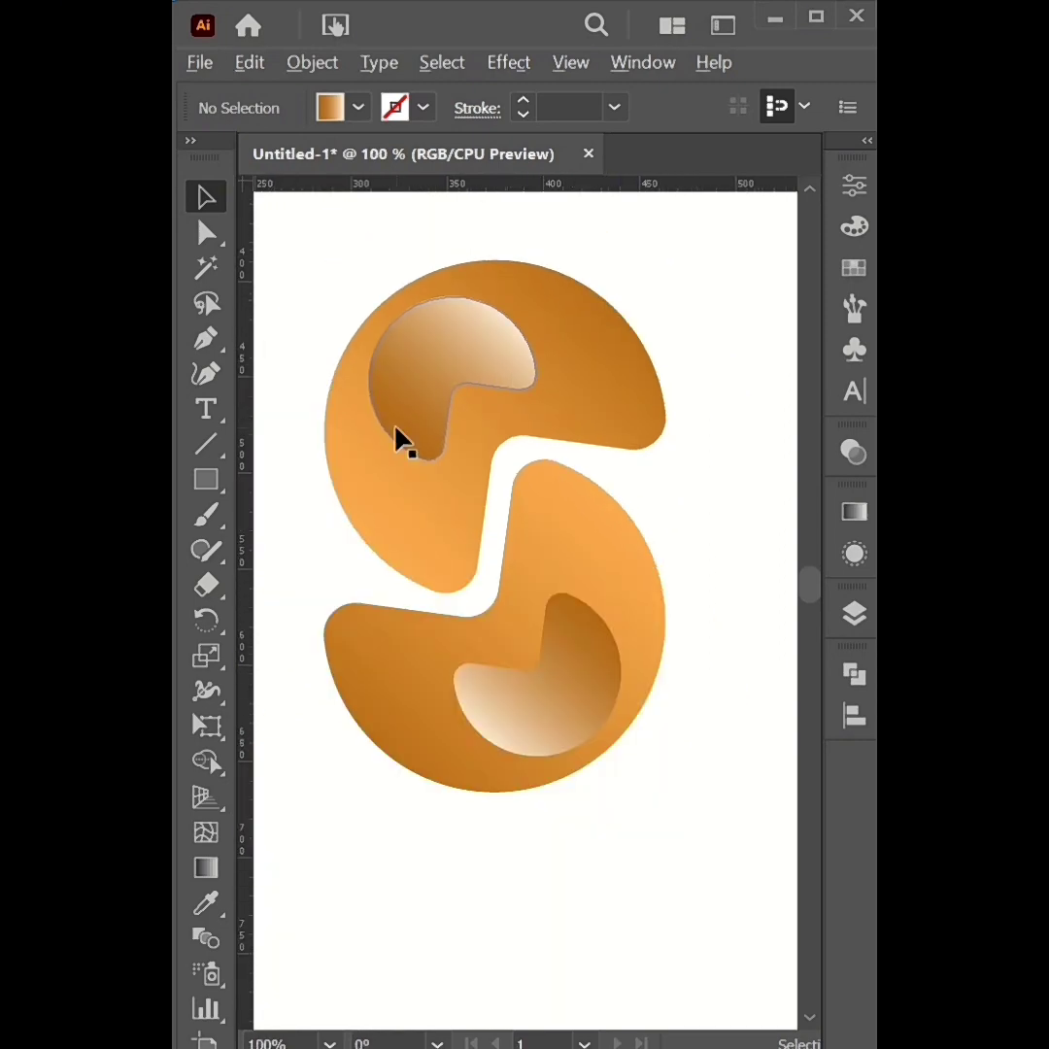